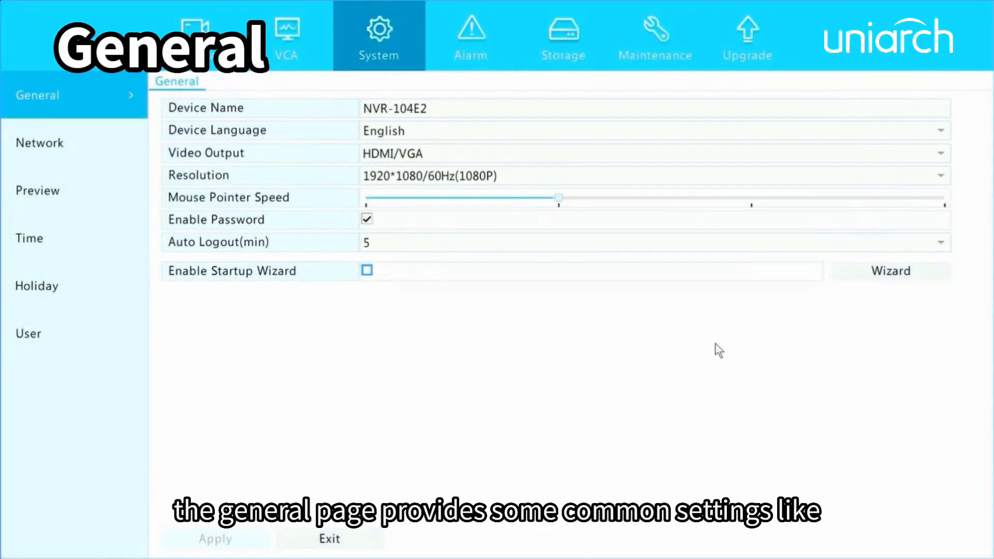
# - Rename the recorder to NVR-104E29 using the on-screen keyboard
pyautogui.click(561, 108)
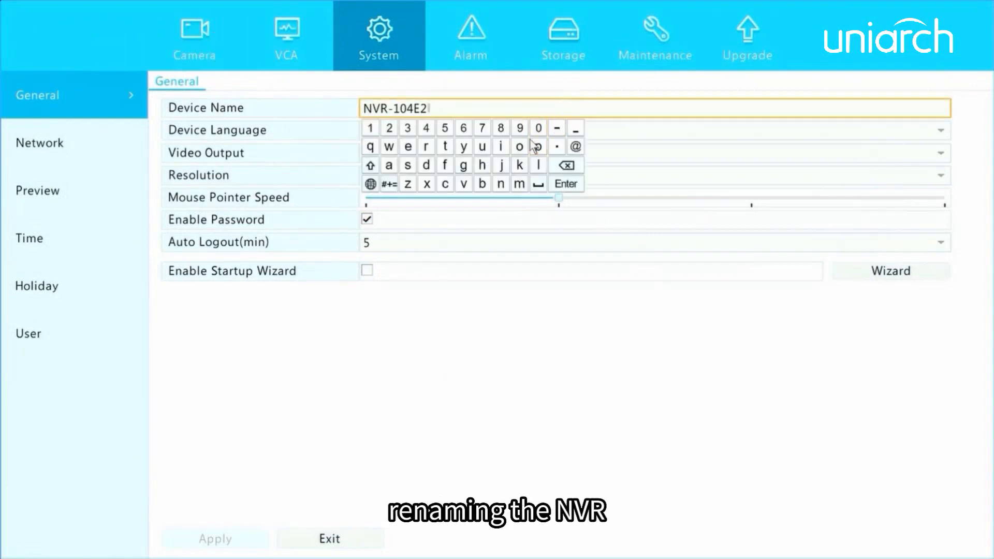
pyautogui.click(520, 128)
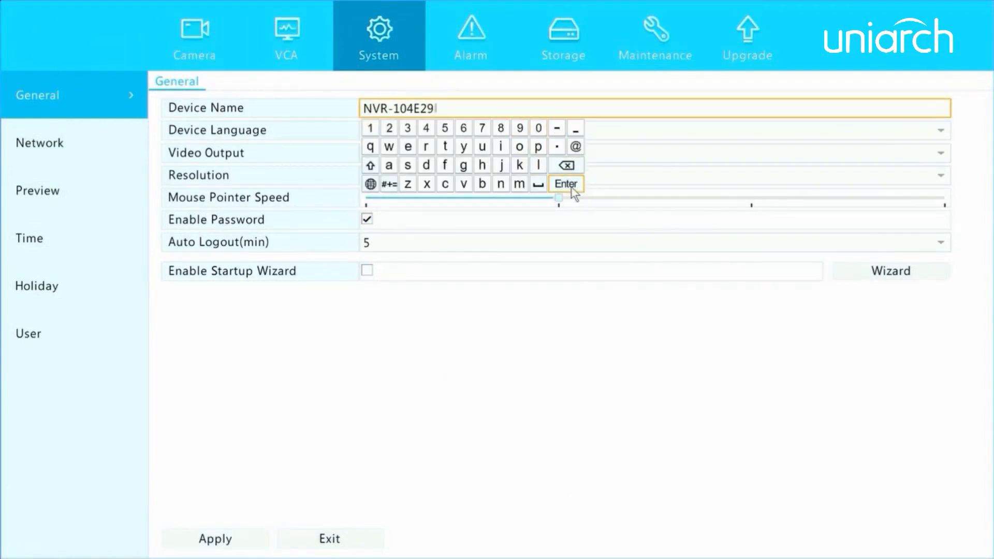
pyautogui.click(573, 189)
# - Keep English as the language and 1920*1080/60Hz as the output resolution
pyautogui.click(489, 132)
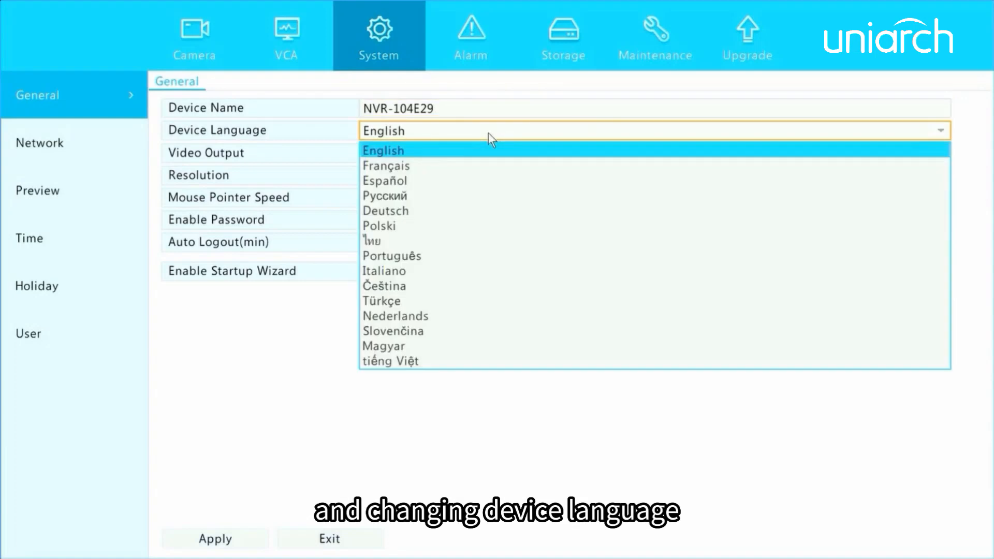
pyautogui.click(489, 133)
pyautogui.click(449, 181)
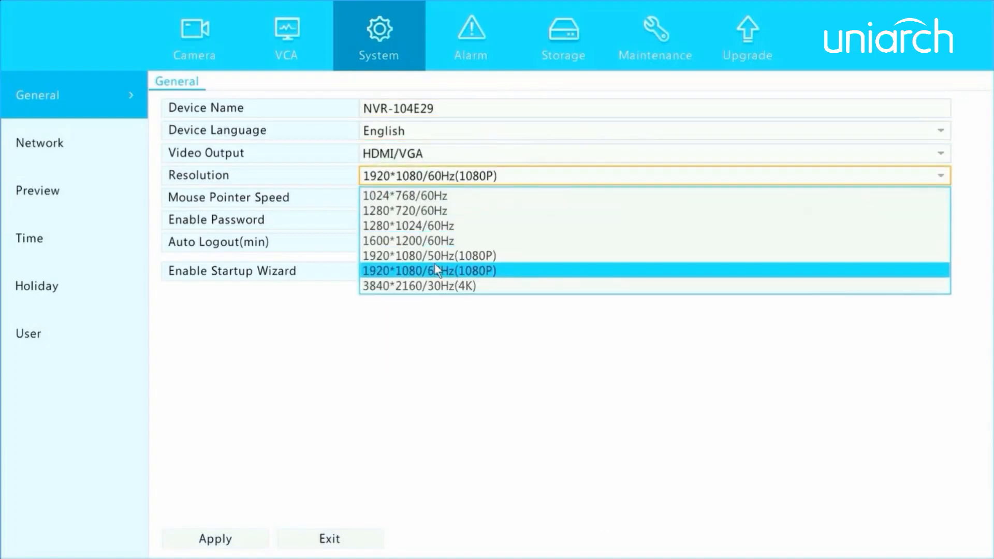
pyautogui.click(474, 328)
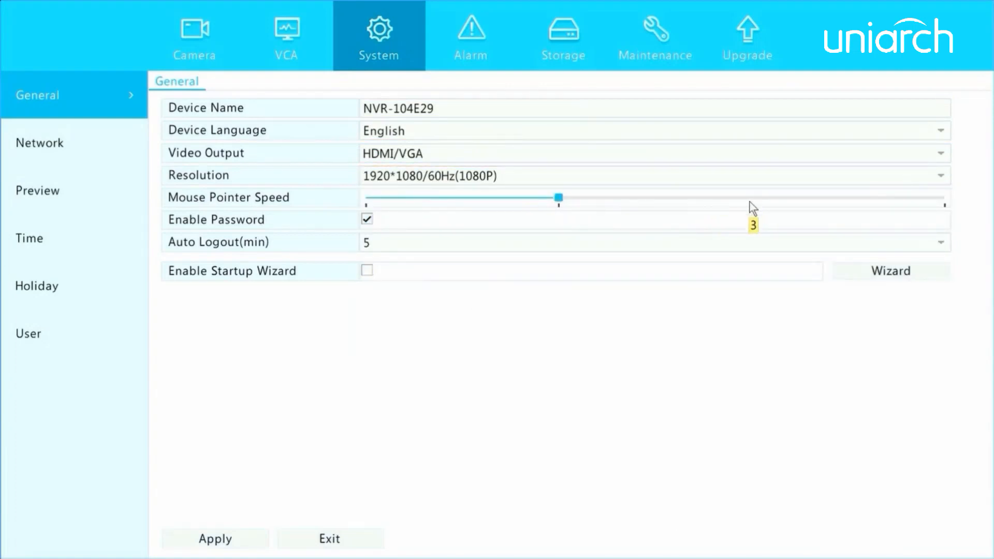
# - Raise mouse pointer speed to 3, set auto logout to 15 minutes, and enable the startup wizard
pyautogui.click(750, 202)
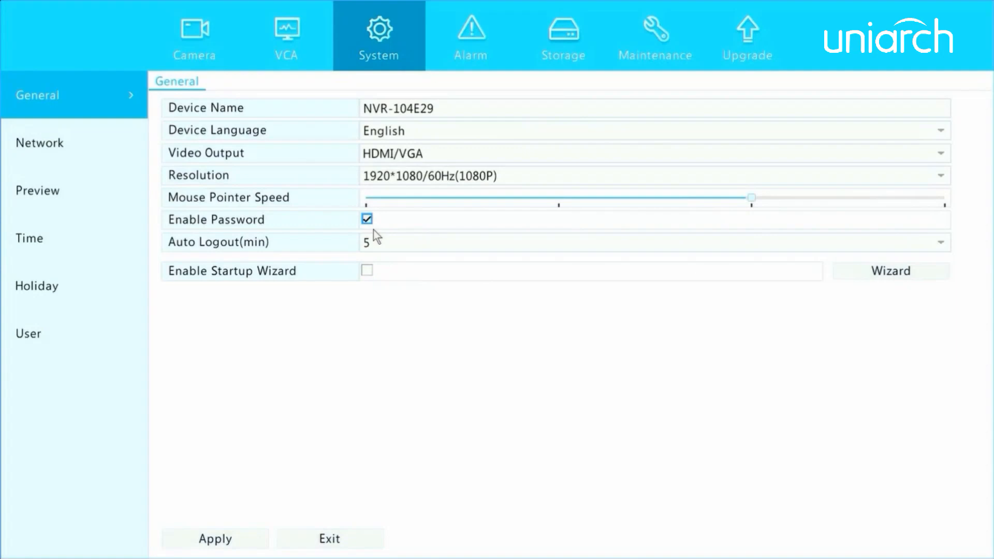
pyautogui.click(436, 243)
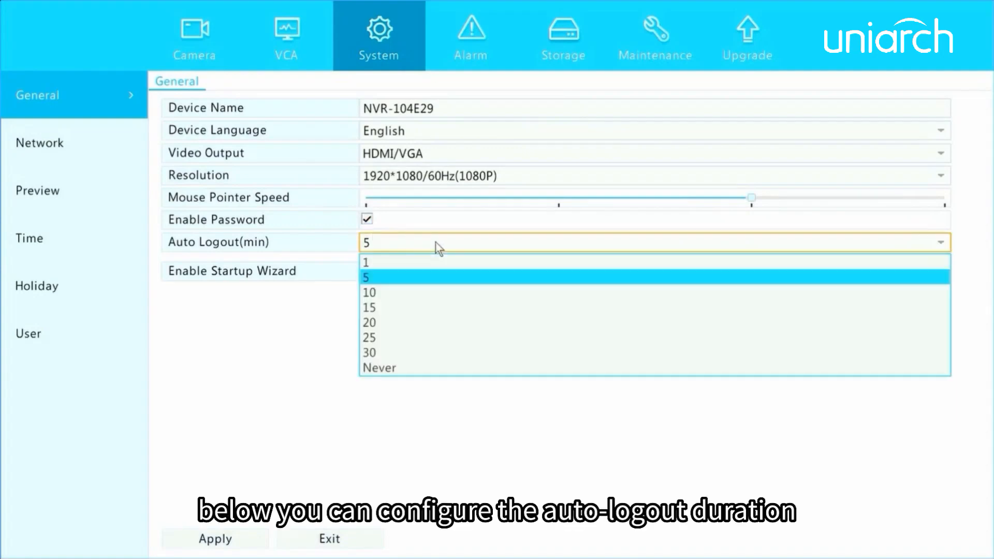
pyautogui.click(396, 305)
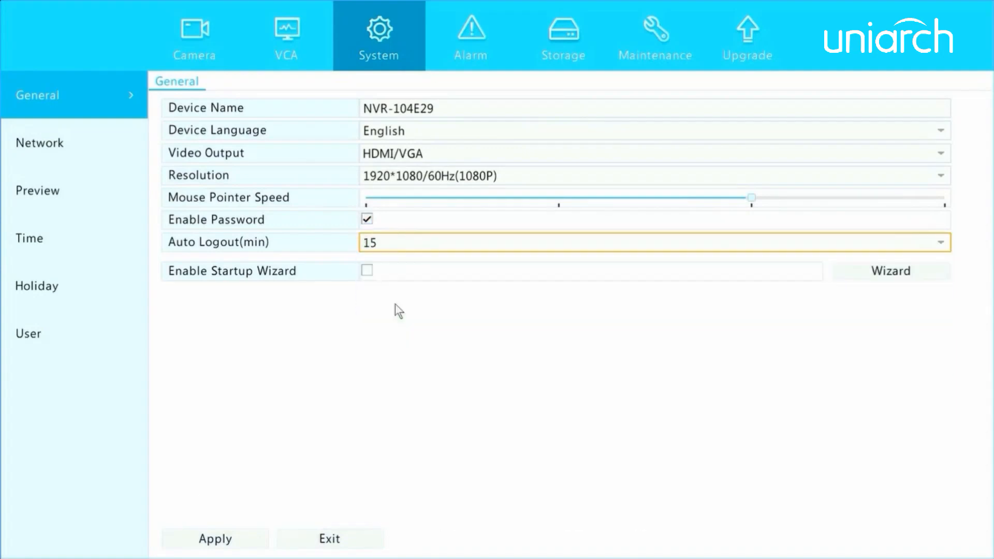
pyautogui.click(368, 272)
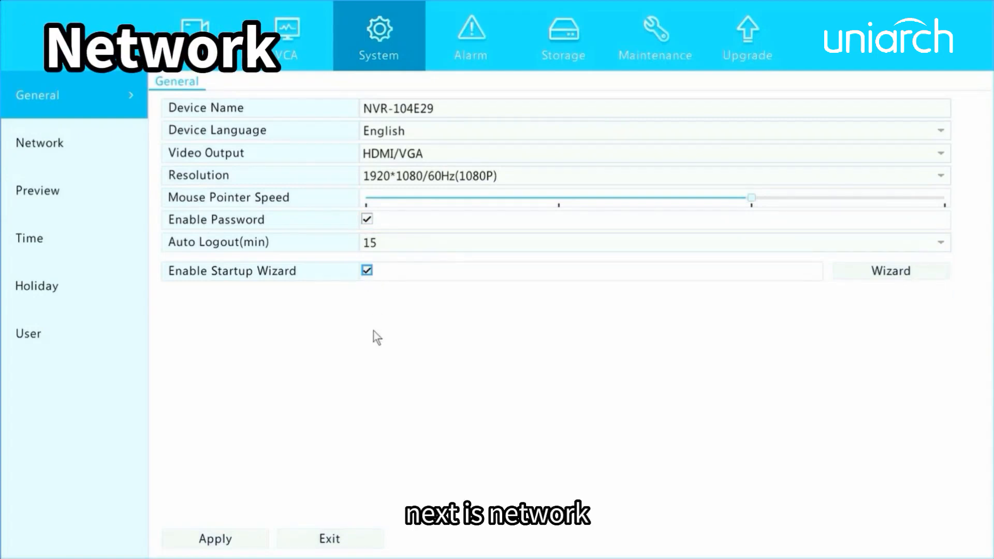
# - Disable DHCP, set the static IPv4 address 192.168.1.11, then show Mobile Service settings
pyautogui.click(79, 146)
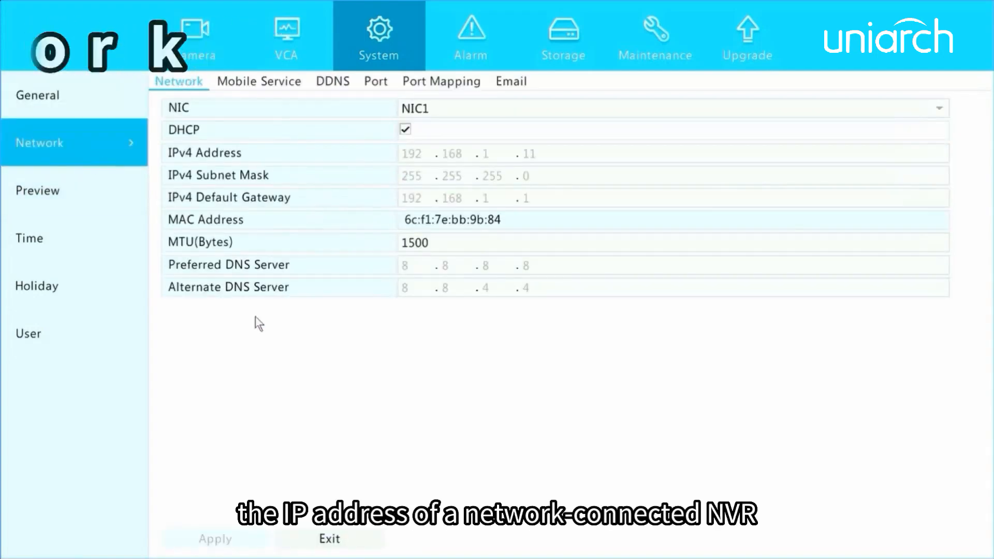
pyautogui.click(403, 134)
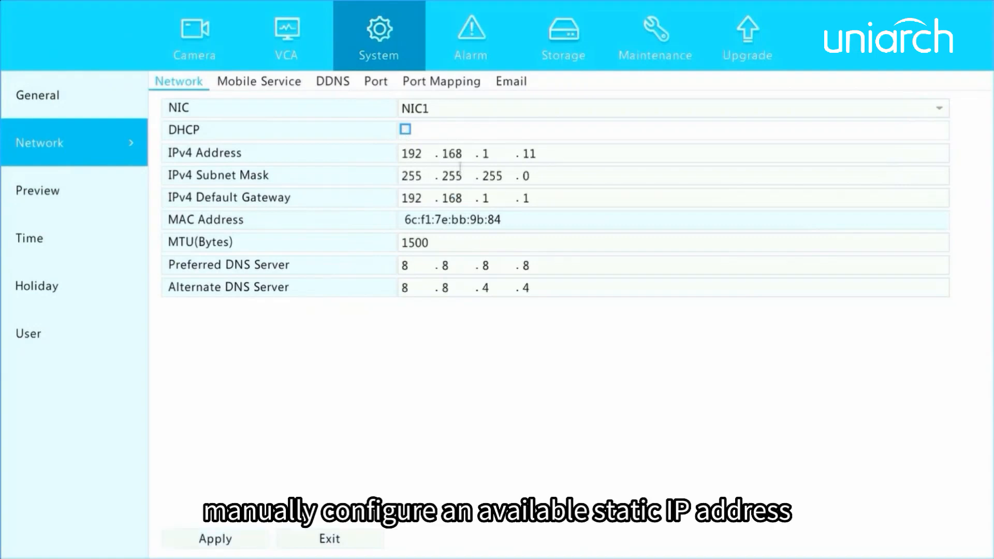
pyautogui.click(546, 154)
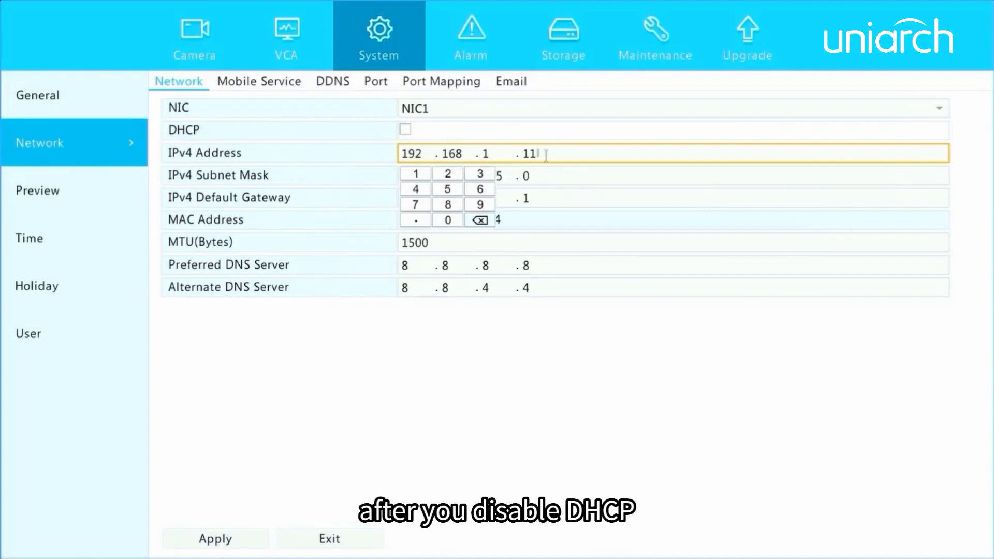
pyautogui.click(425, 322)
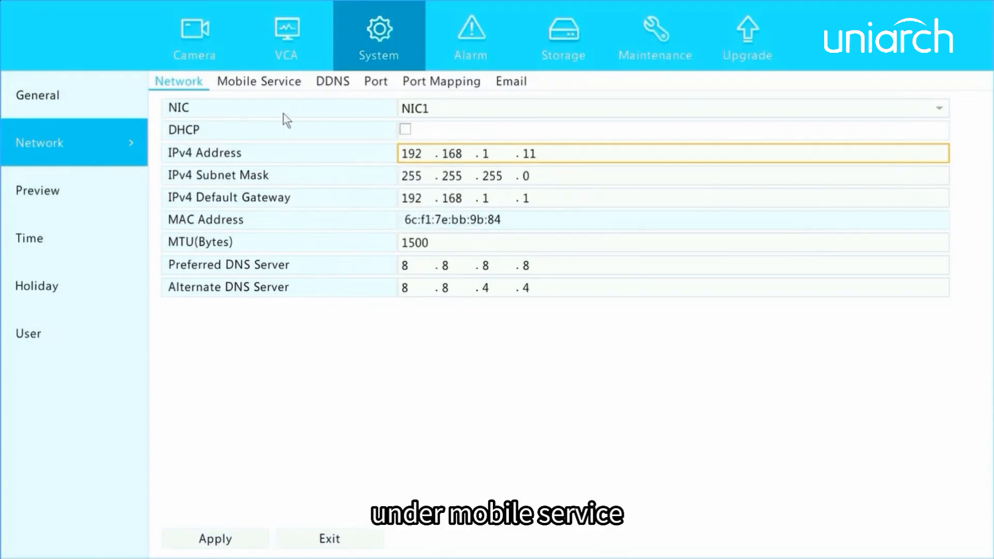
pyautogui.click(267, 80)
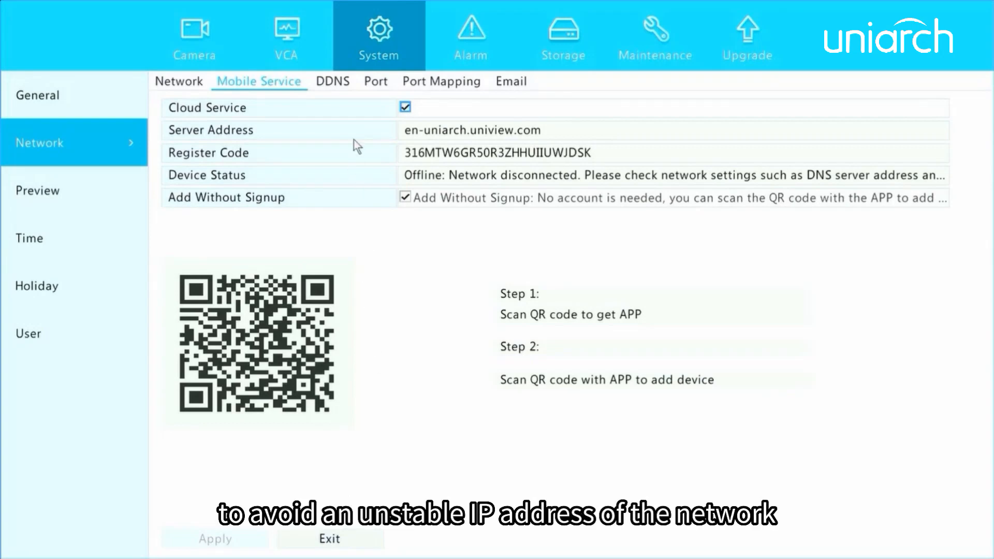
# - Switch to the DDNS settings, currently disabled with DynDNS as the default type
pyautogui.click(334, 83)
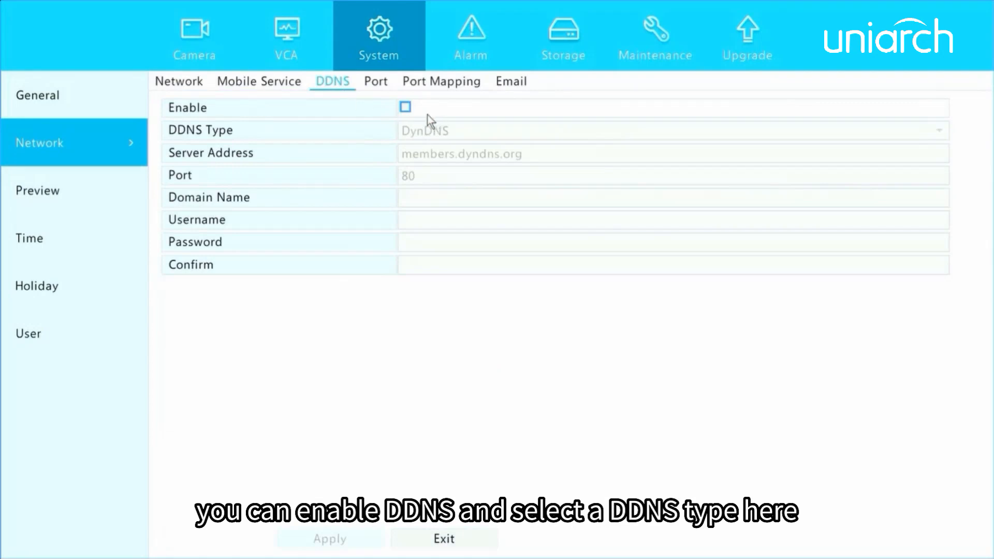
# - Enable DDNS with the MyDDNS type and test the domain name's availability
pyautogui.click(405, 107)
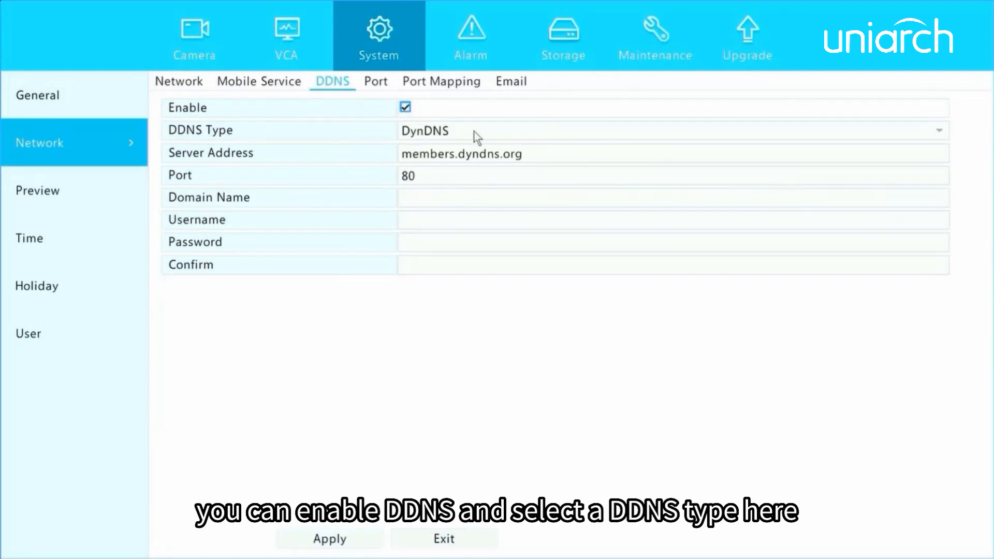
pyautogui.click(477, 137)
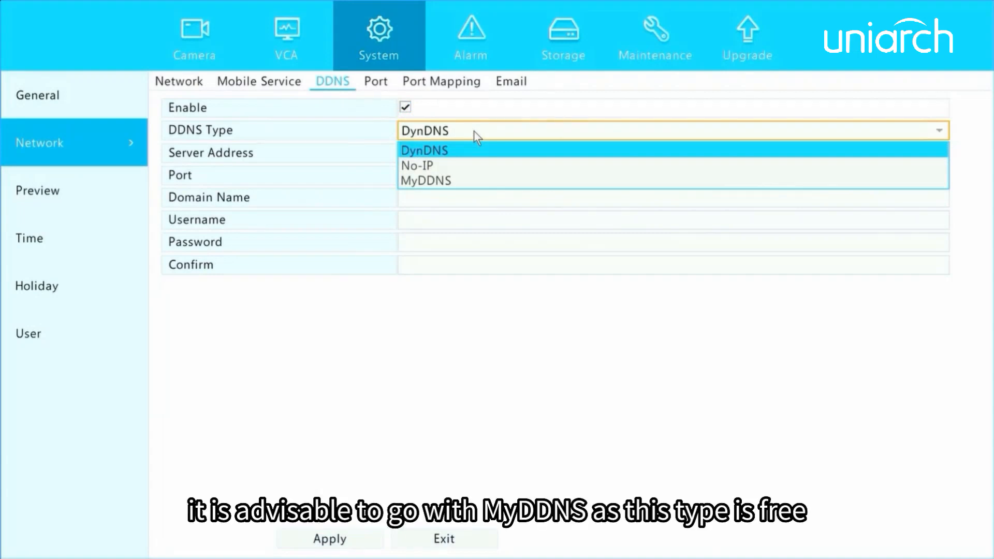
pyautogui.click(445, 179)
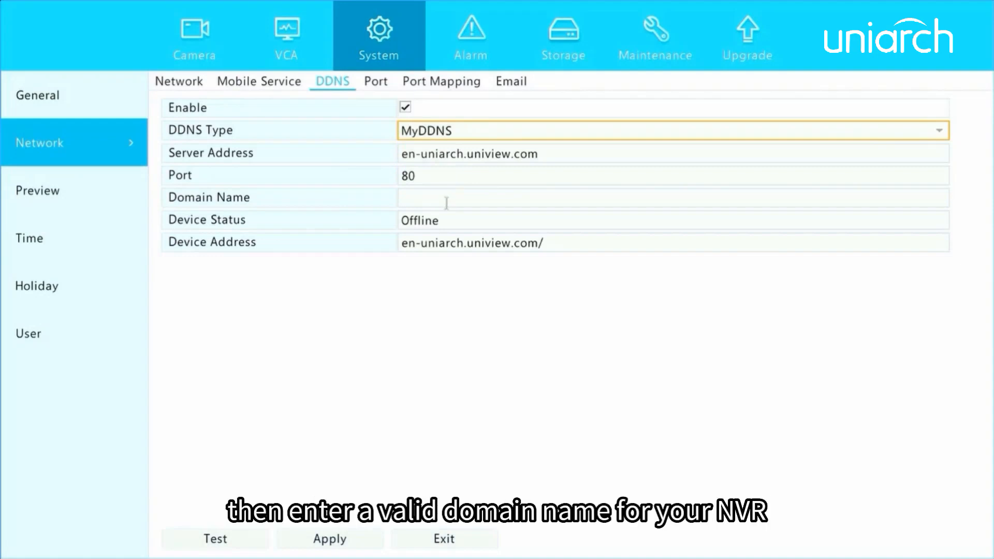
pyautogui.click(447, 203)
pyautogui.click(389, 285)
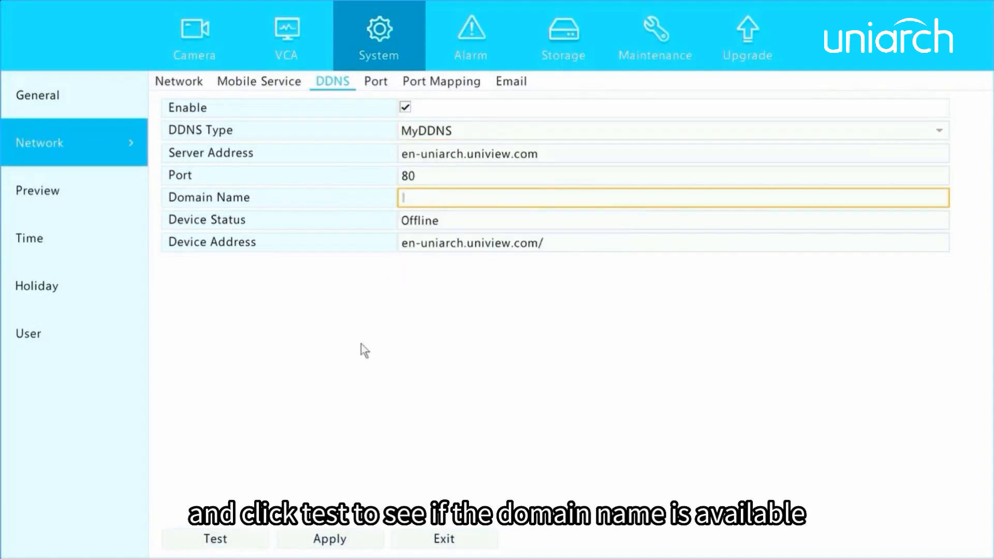
pyautogui.click(215, 539)
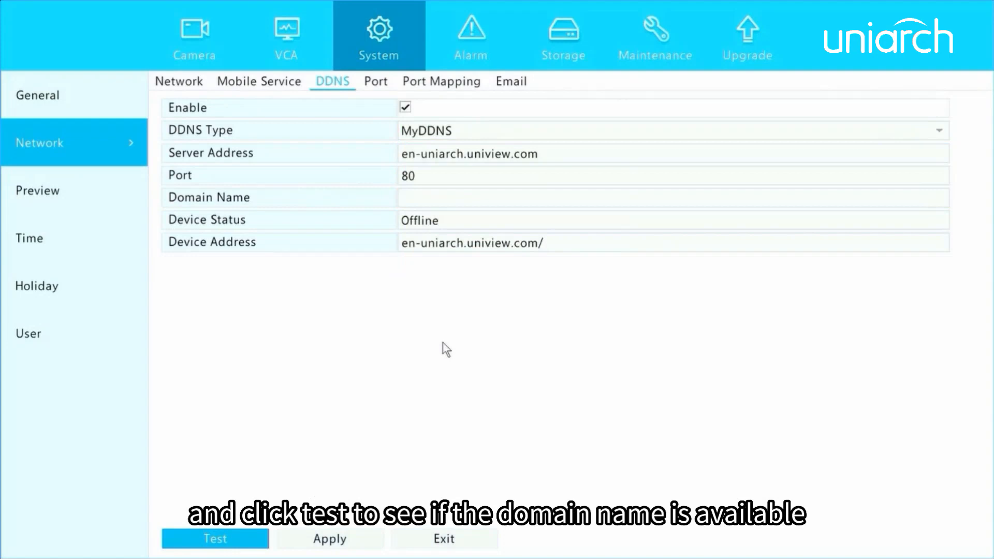
# - Review the Port tab, then enable UPnP port mapping with Auto mapping for ports 80, 554 and 443
pyautogui.click(377, 81)
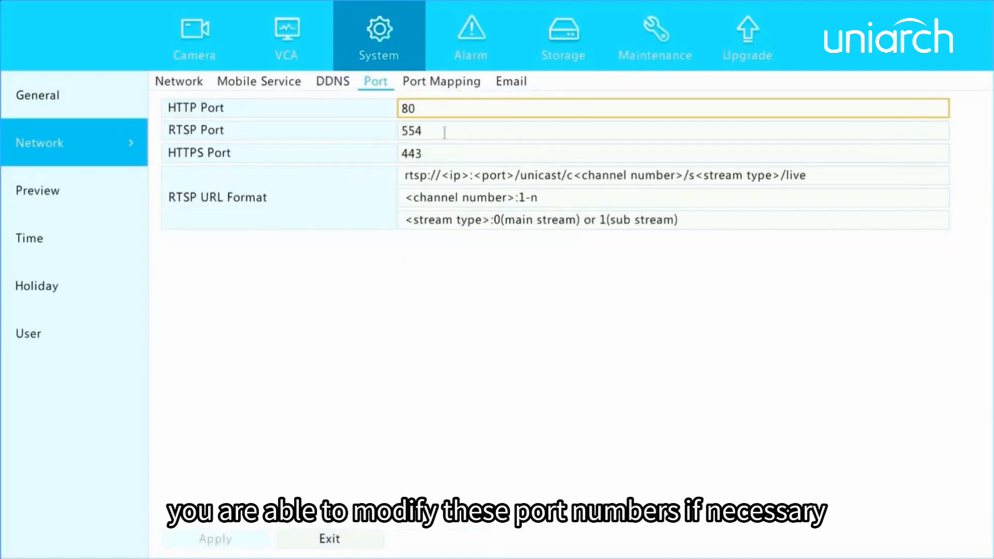
pyautogui.click(437, 90)
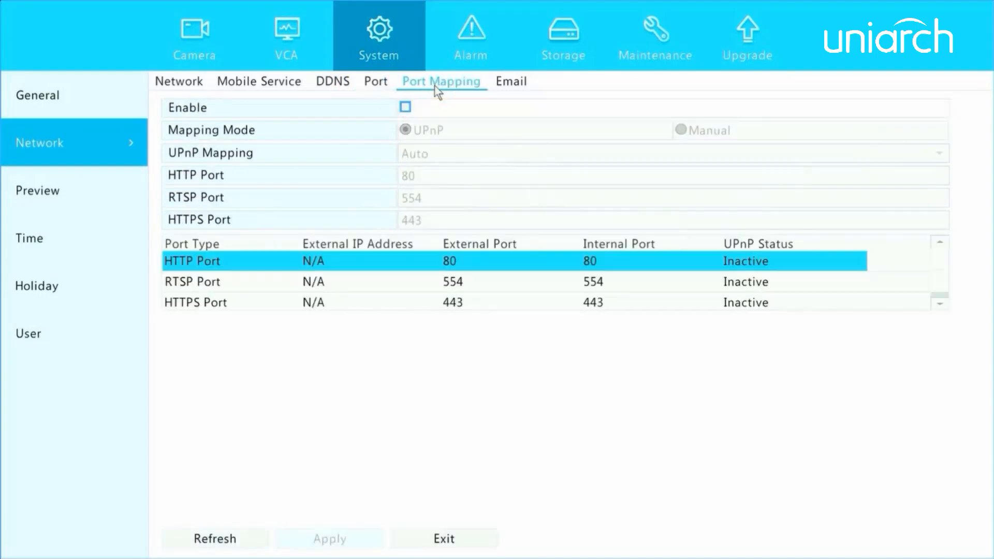
pyautogui.click(405, 108)
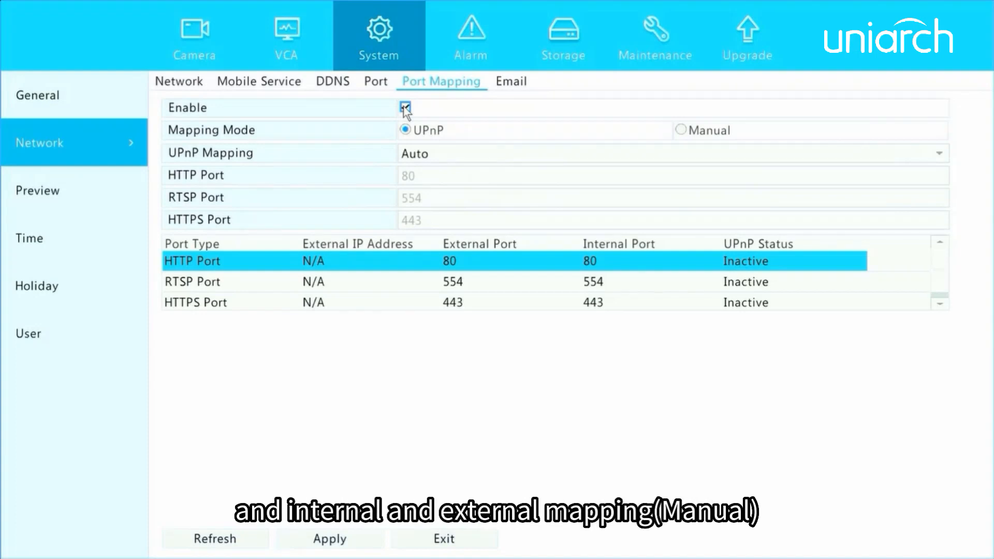
# - Switch port mapping to Manual, change the HTTP port to 803, and apply
pyautogui.click(433, 156)
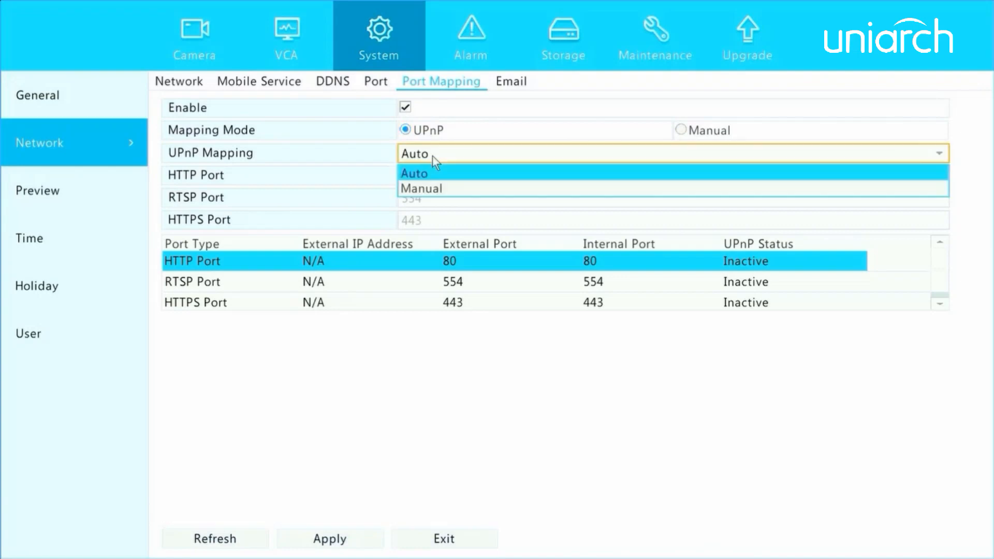
pyautogui.click(443, 188)
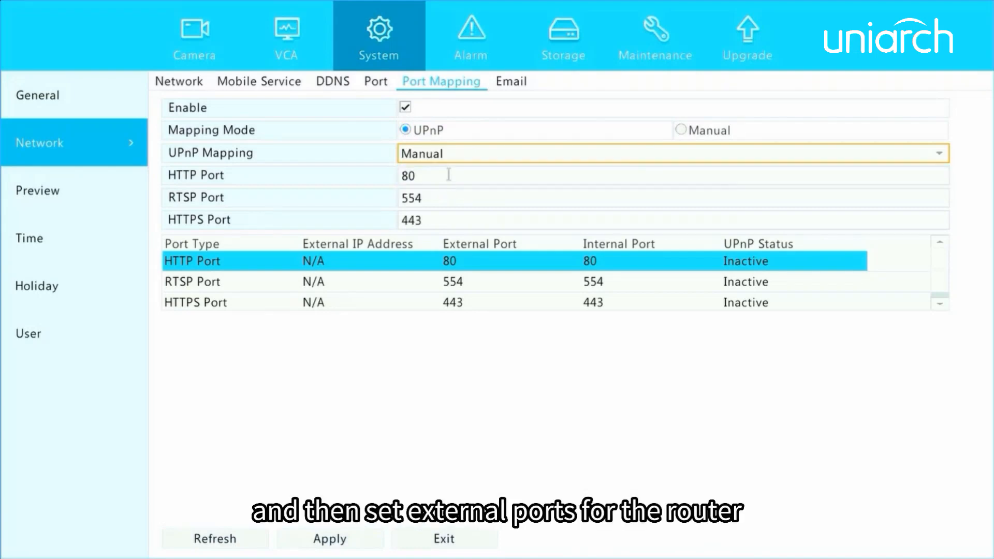
pyautogui.click(450, 176)
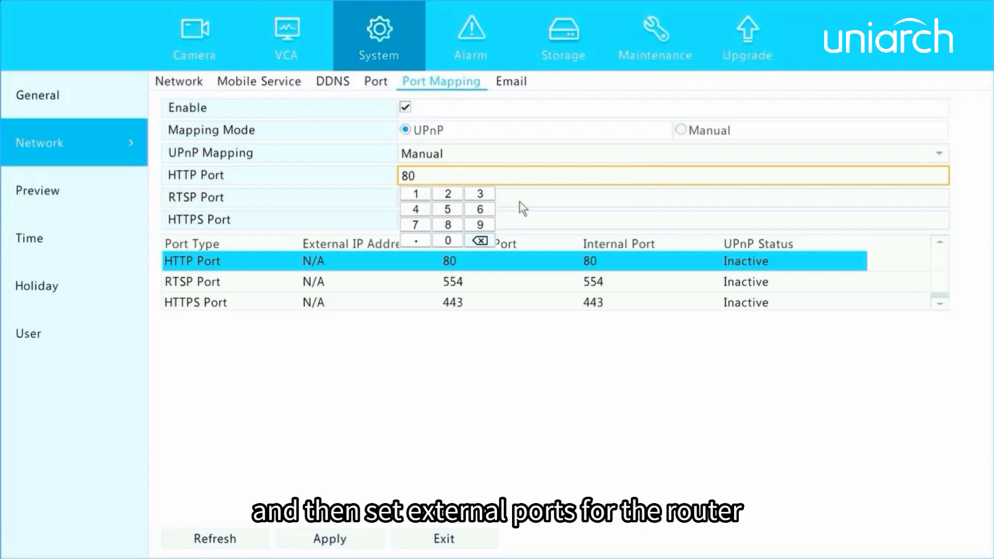
pyautogui.click(477, 194)
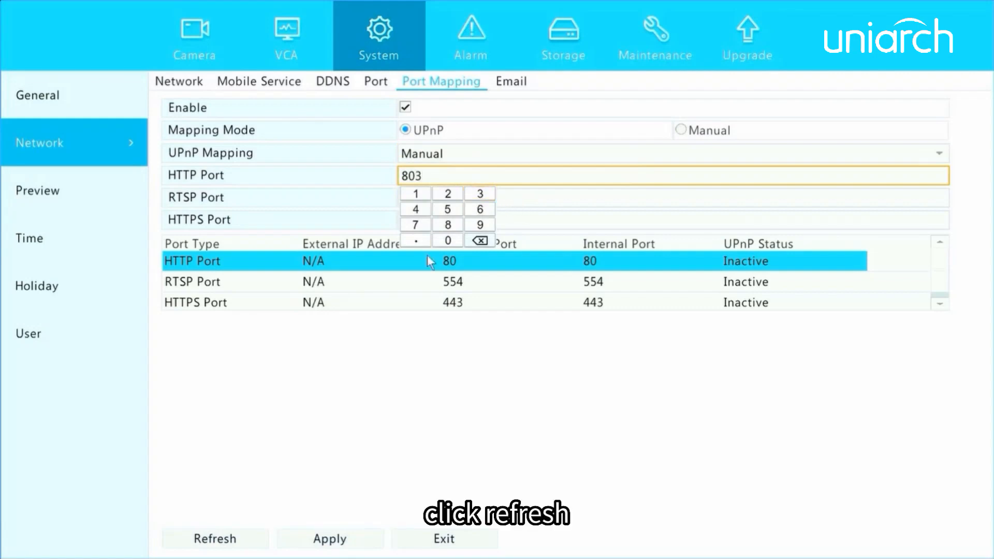
pyautogui.click(402, 344)
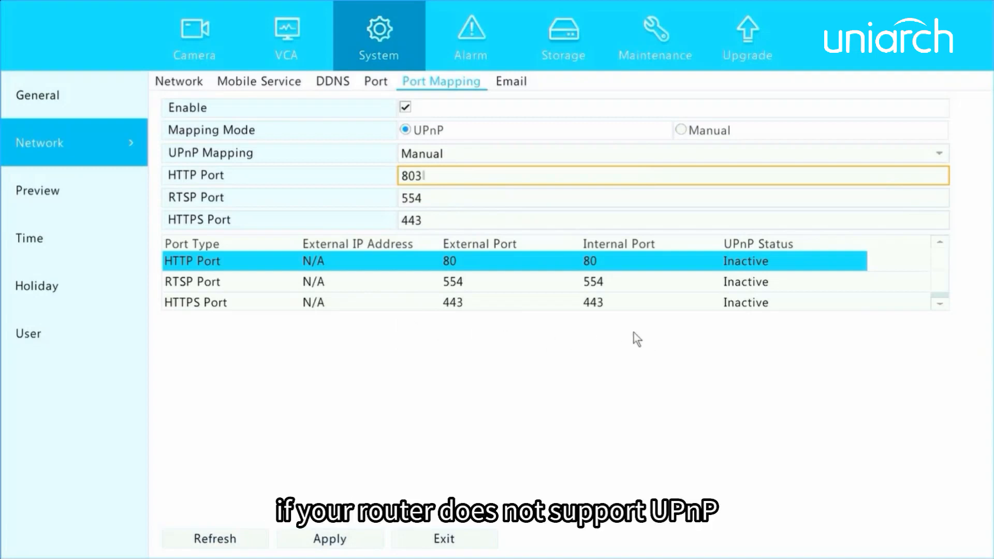
pyautogui.click(680, 131)
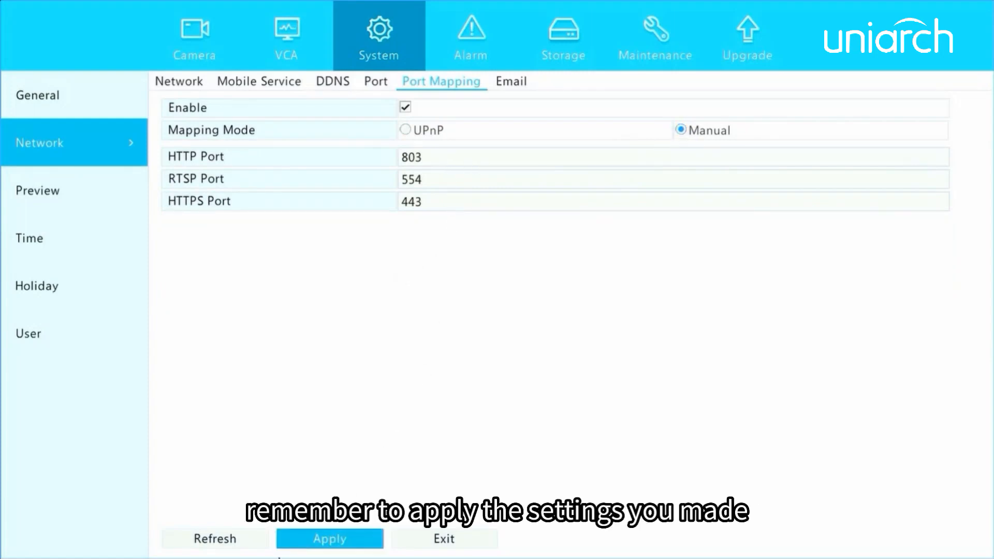
pyautogui.click(306, 543)
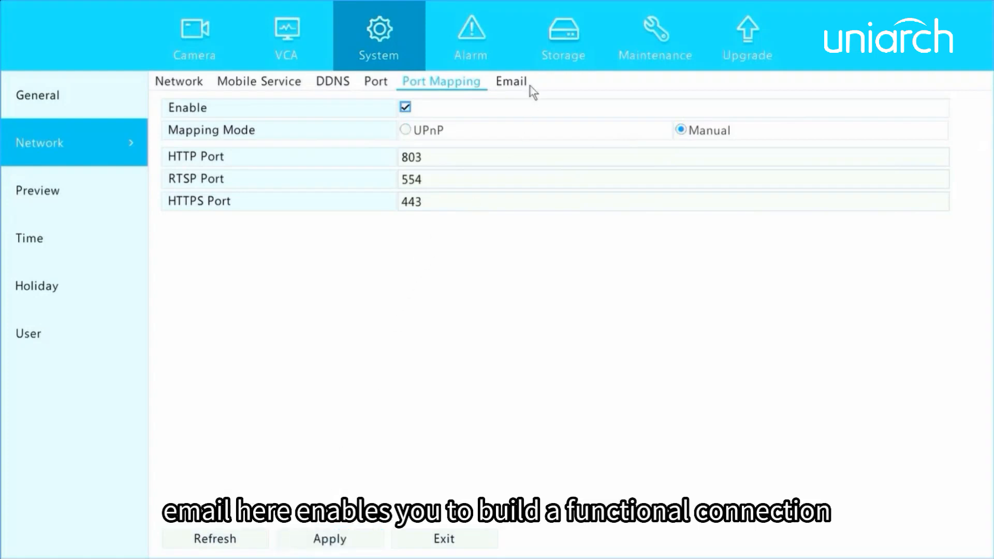
# - Enable server authentication in the Email settings (SMTP port 25)
pyautogui.click(514, 83)
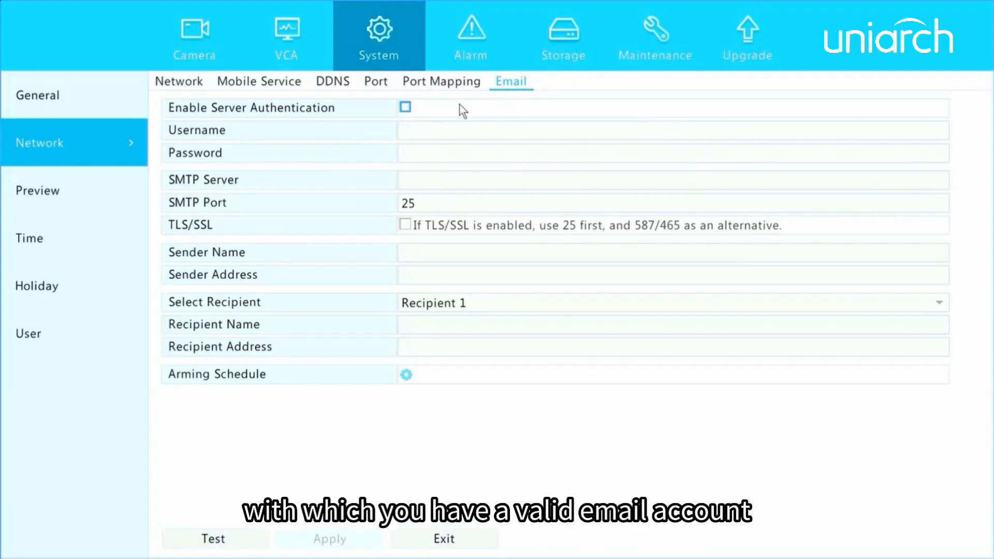
pyautogui.click(406, 108)
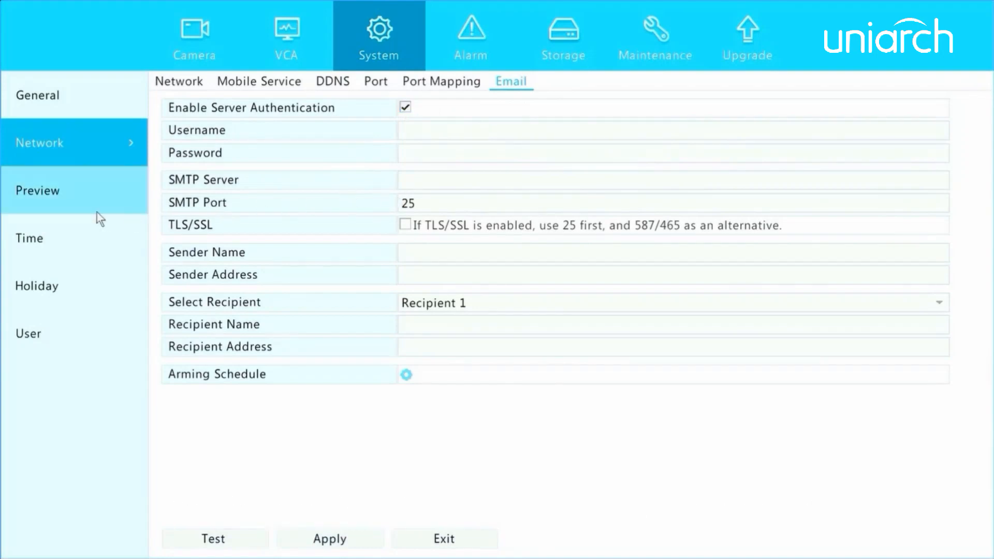
# - Set the preview layout to 1 Window, keep 1 Window for alarm live view, and leave camera numbers off
pyautogui.click(61, 199)
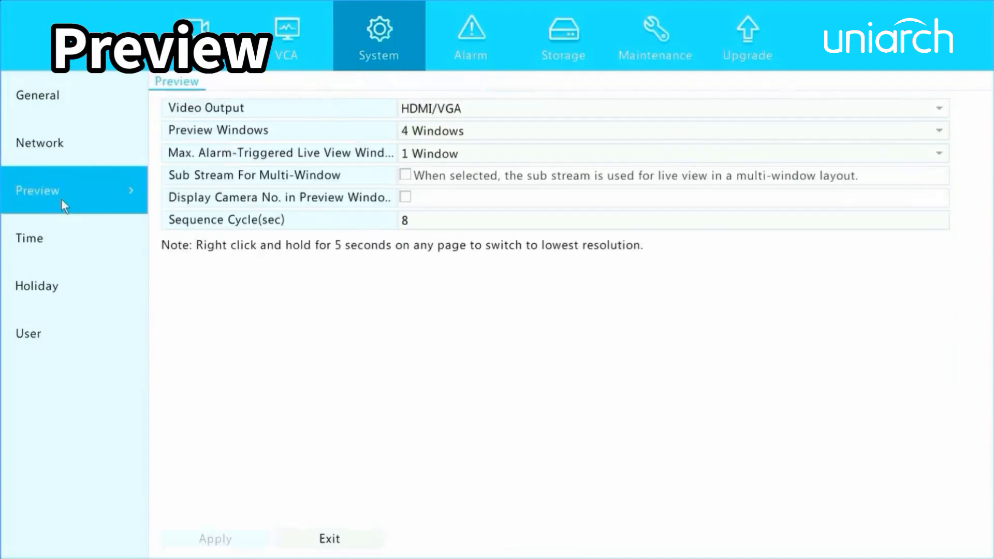
pyautogui.click(513, 130)
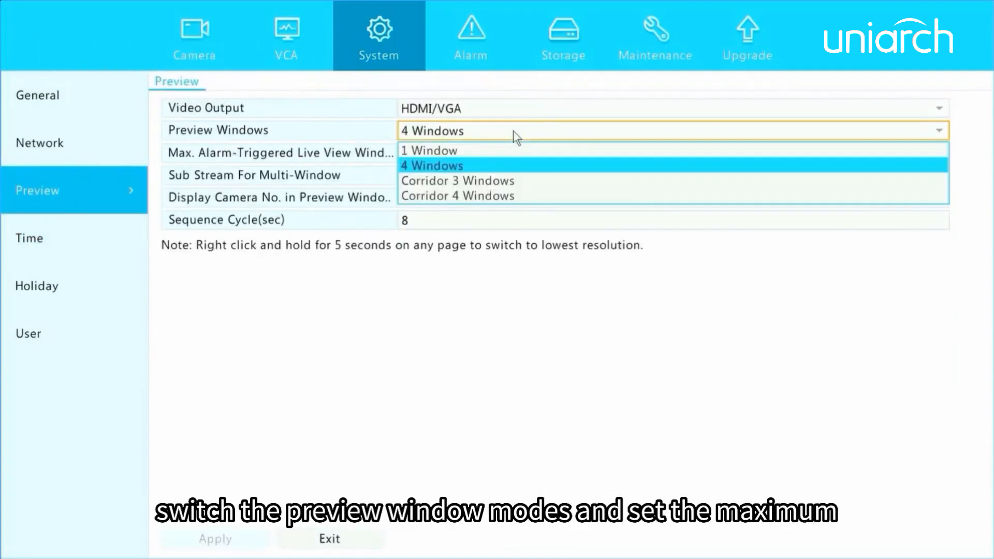
pyautogui.click(440, 150)
pyautogui.click(471, 153)
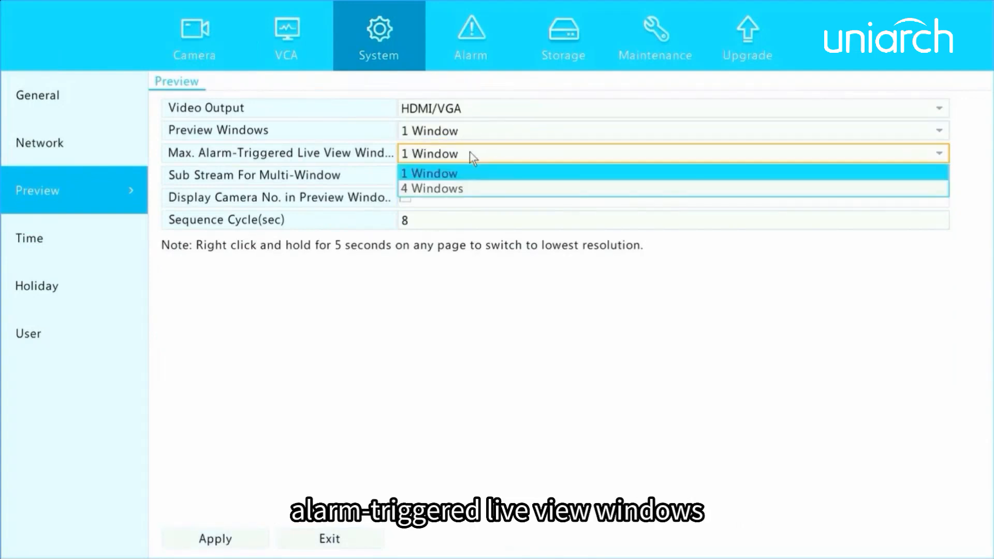
pyautogui.click(470, 153)
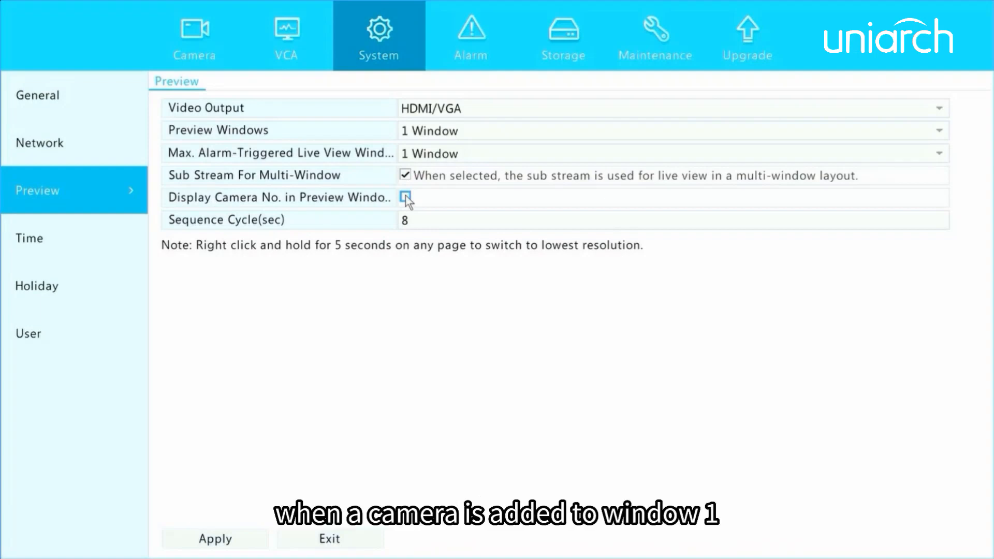
pyautogui.click(405, 198)
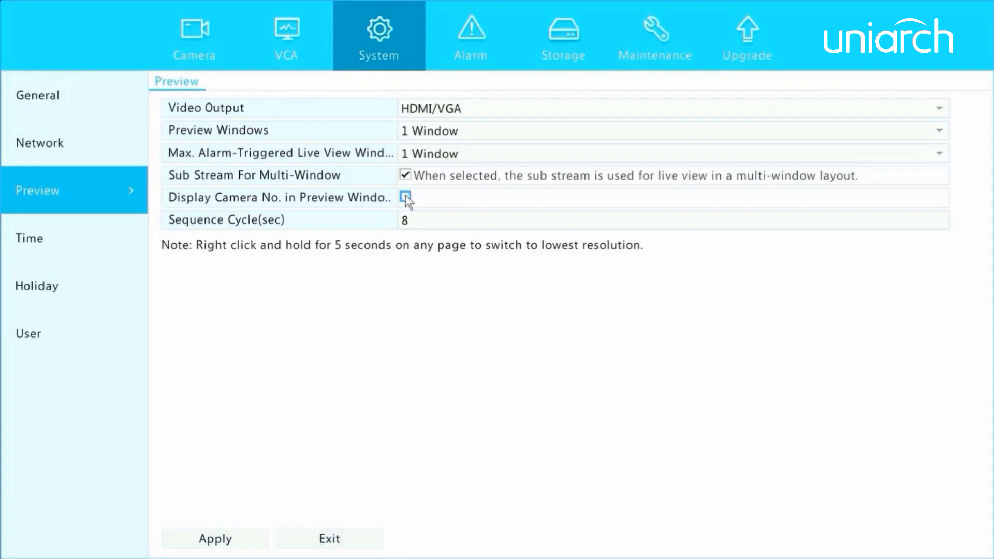
pyautogui.click(406, 197)
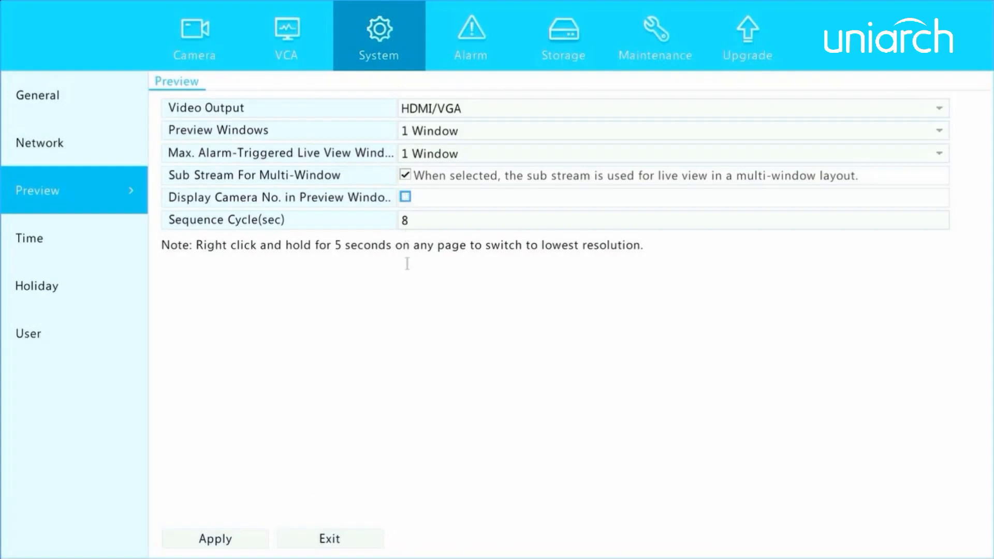
# - Set the sequence cycle to 12 seconds and apply the preview settings
pyautogui.click(417, 220)
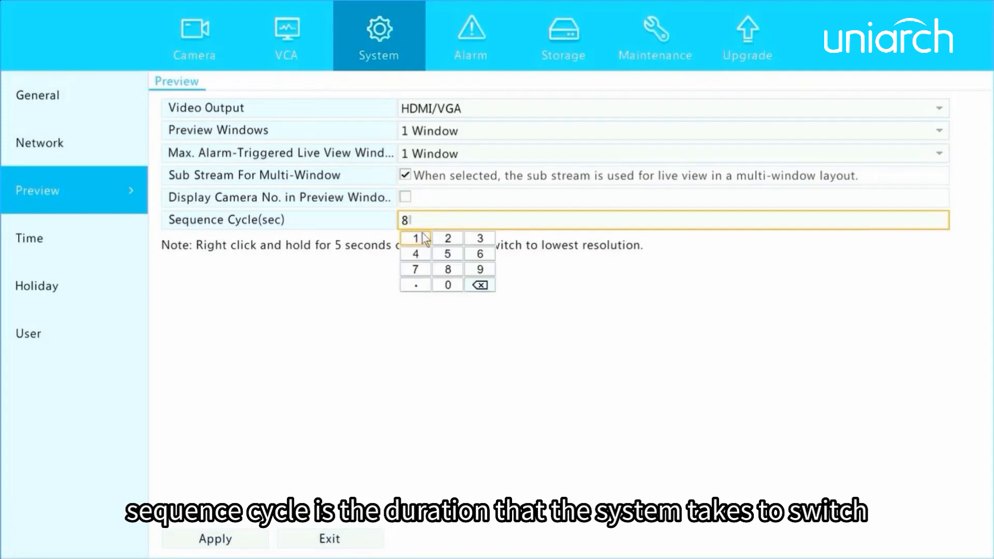
pyautogui.click(480, 285)
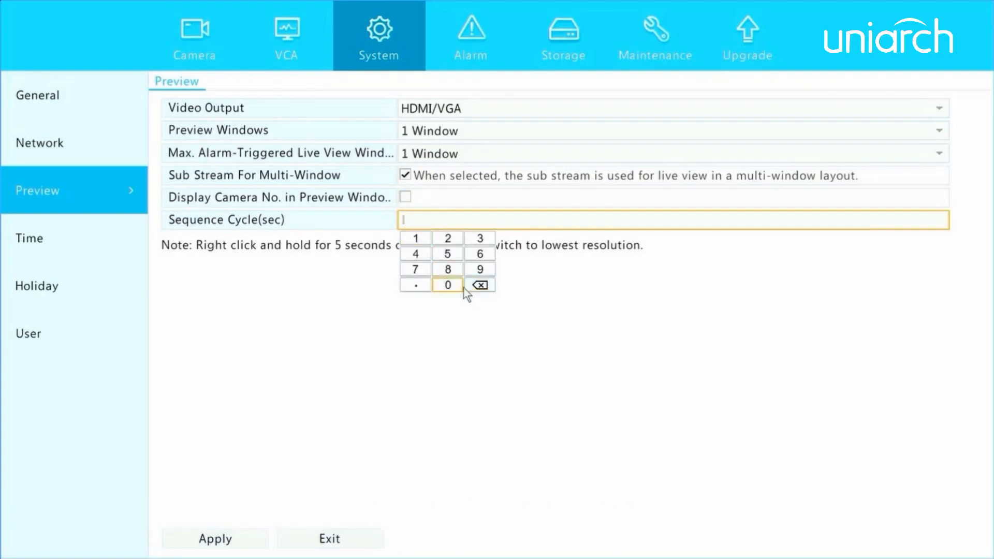
pyautogui.click(416, 239)
pyautogui.click(448, 238)
pyautogui.click(446, 369)
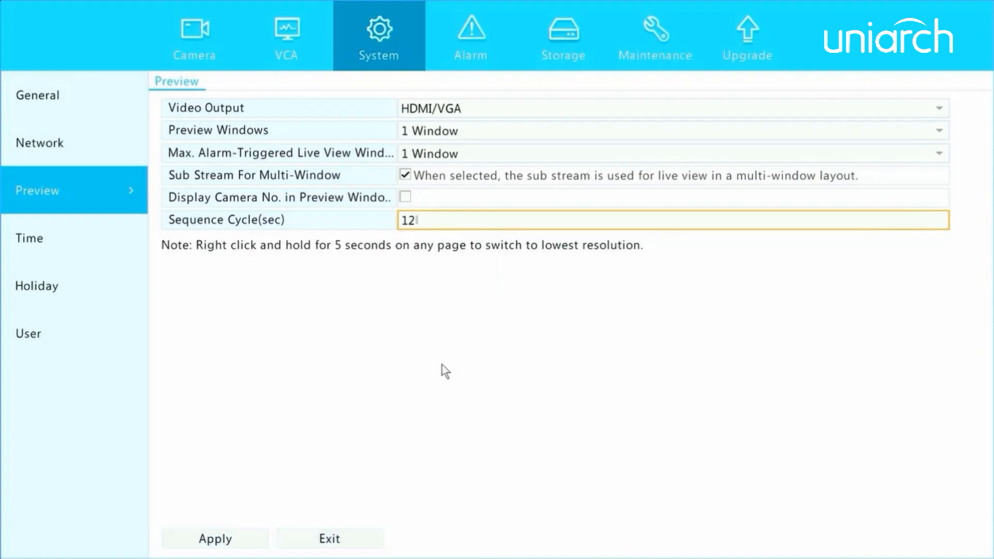
pyautogui.click(248, 541)
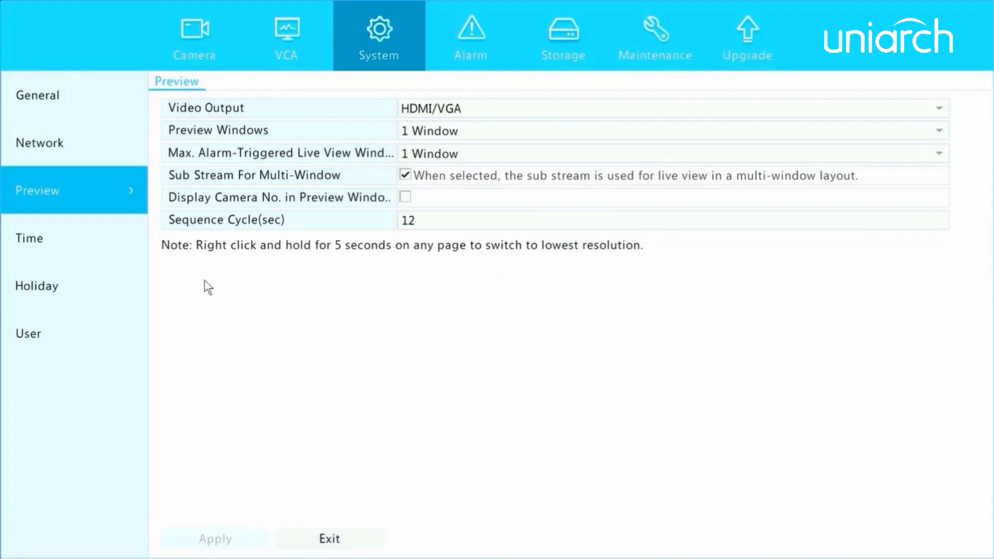
# - Keep the Beijing time zone and YYYY-MM-DD date format, then enable DST with a 60-minute bias
pyautogui.click(24, 239)
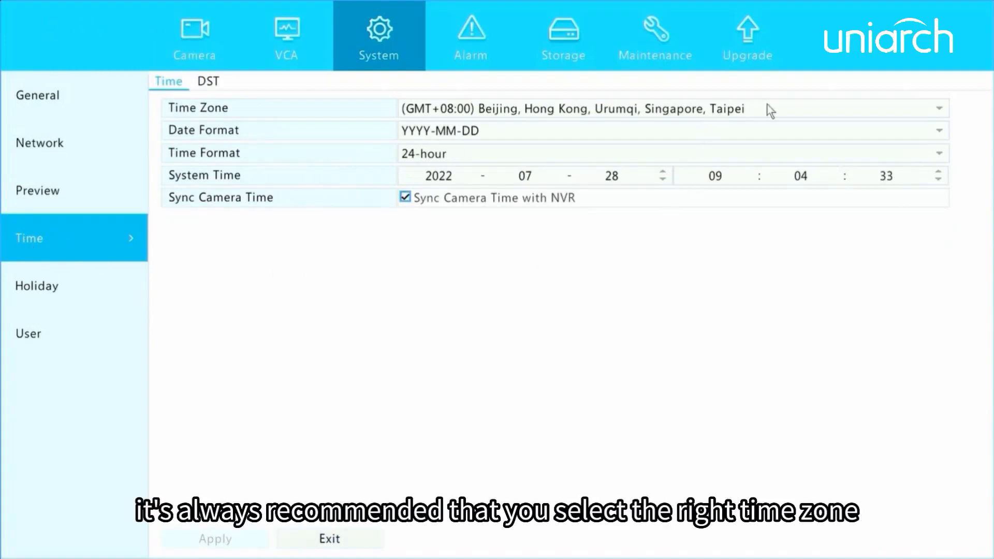
pyautogui.click(813, 110)
pyautogui.click(812, 110)
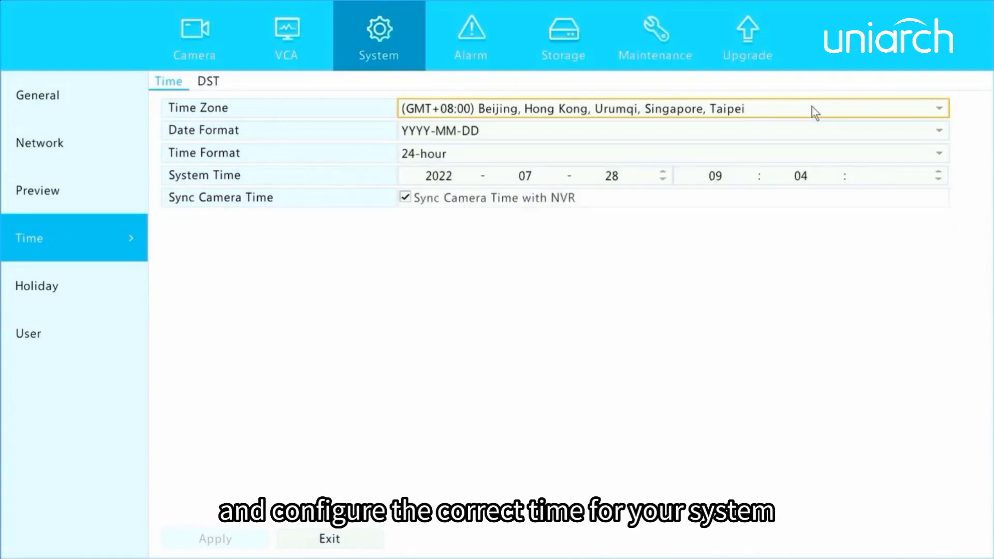
pyautogui.click(650, 178)
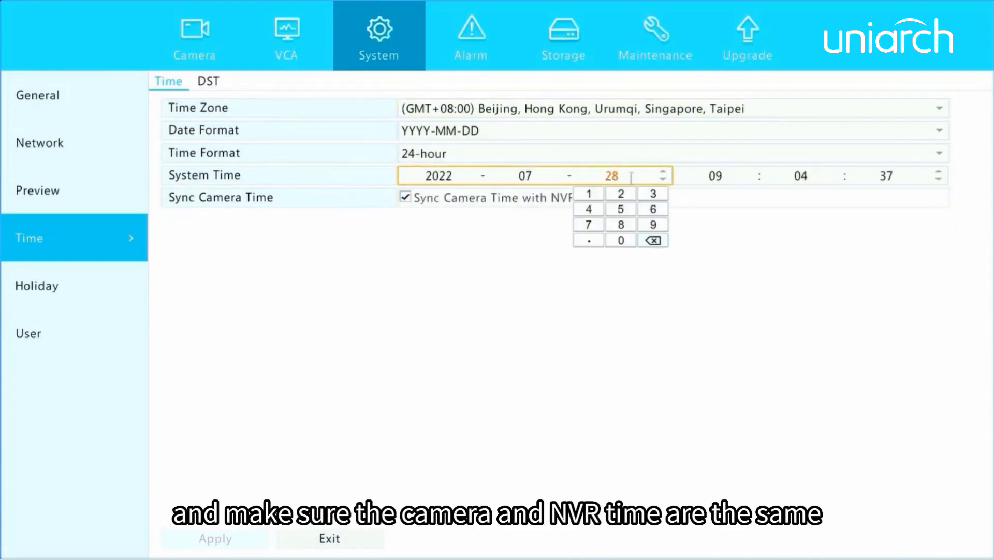
pyautogui.click(417, 215)
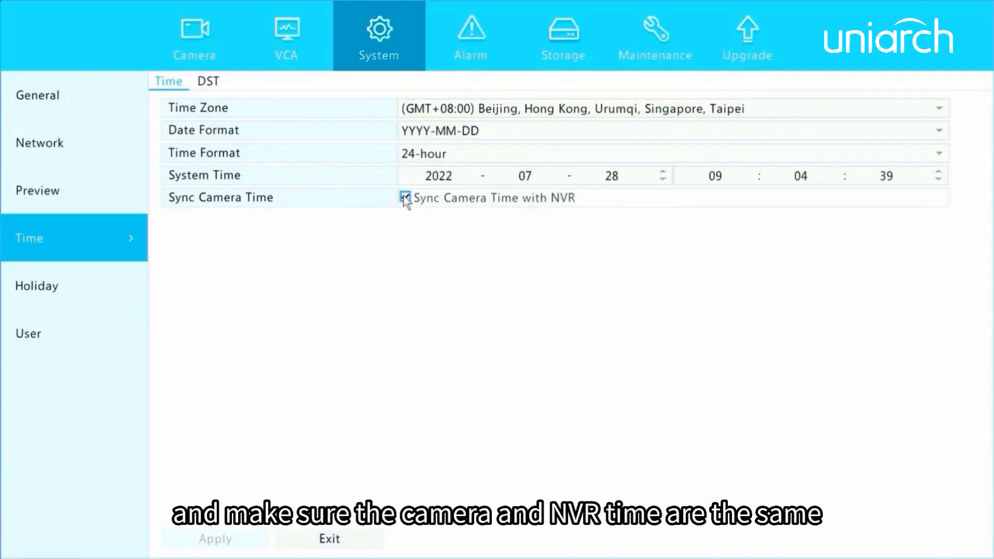
pyautogui.click(506, 132)
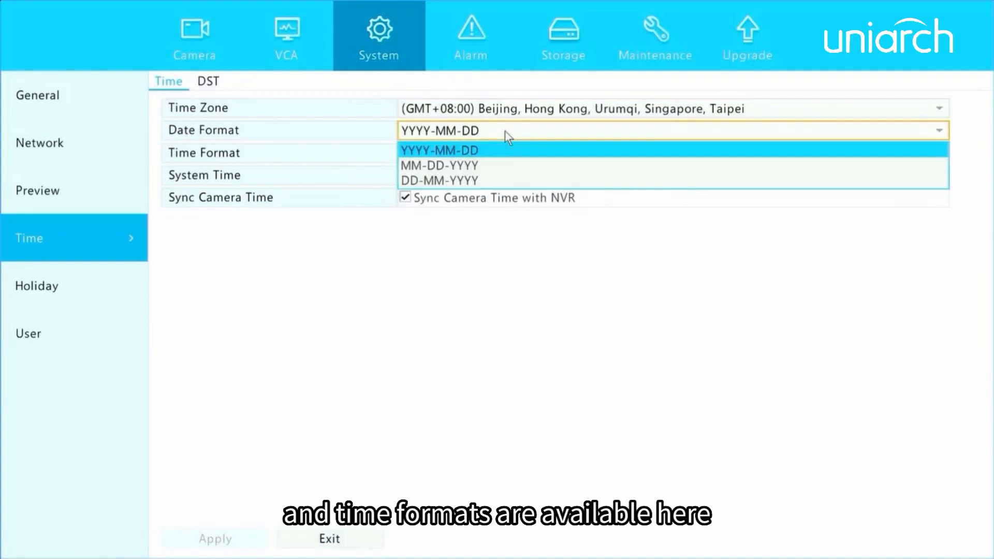
pyautogui.click(475, 151)
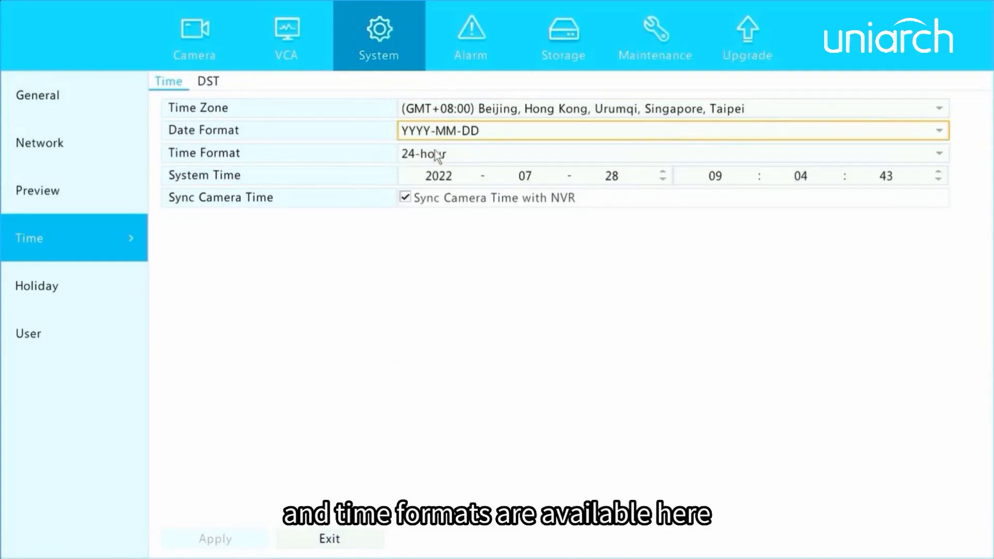
pyautogui.click(208, 82)
pyautogui.click(405, 108)
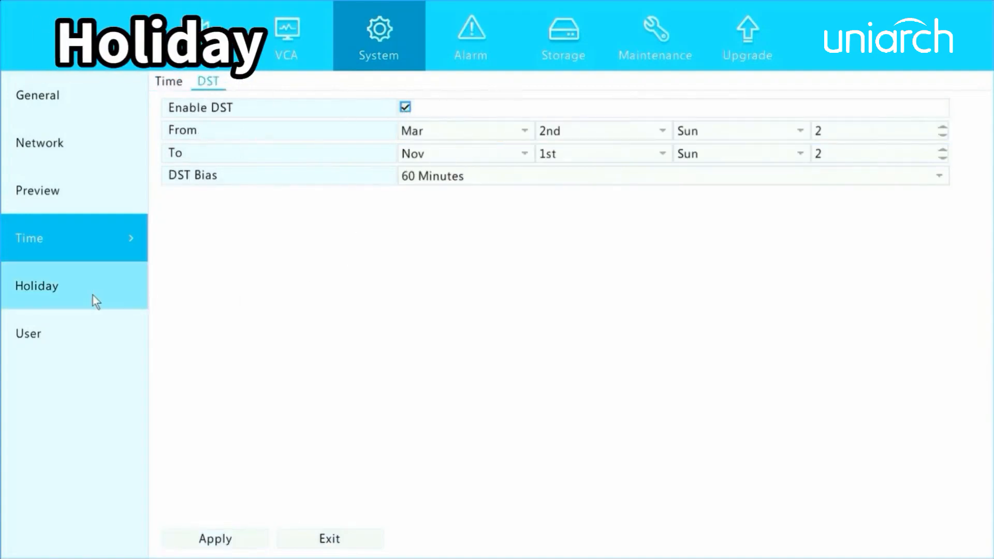
# - Start adding a new holiday named 'test'
pyautogui.click(38, 286)
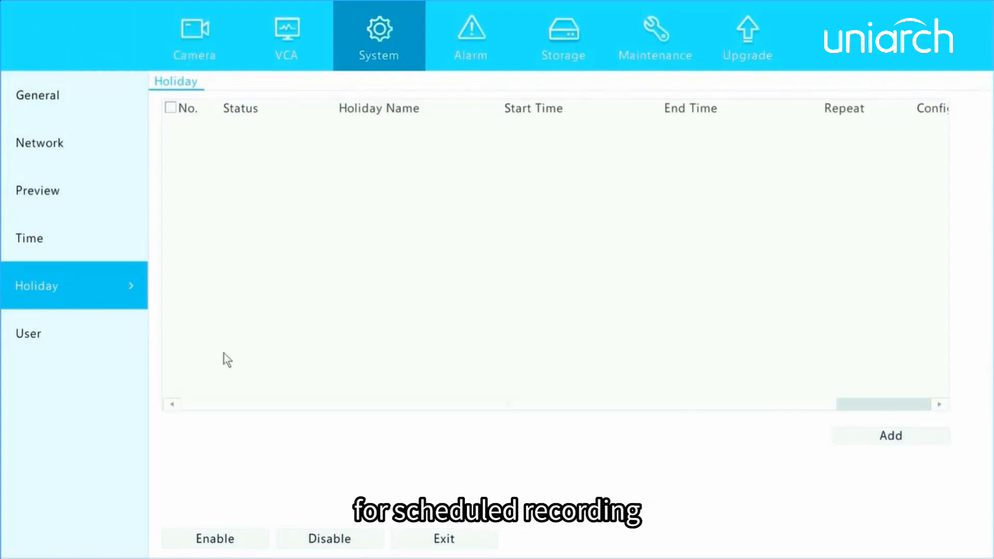
pyautogui.click(864, 436)
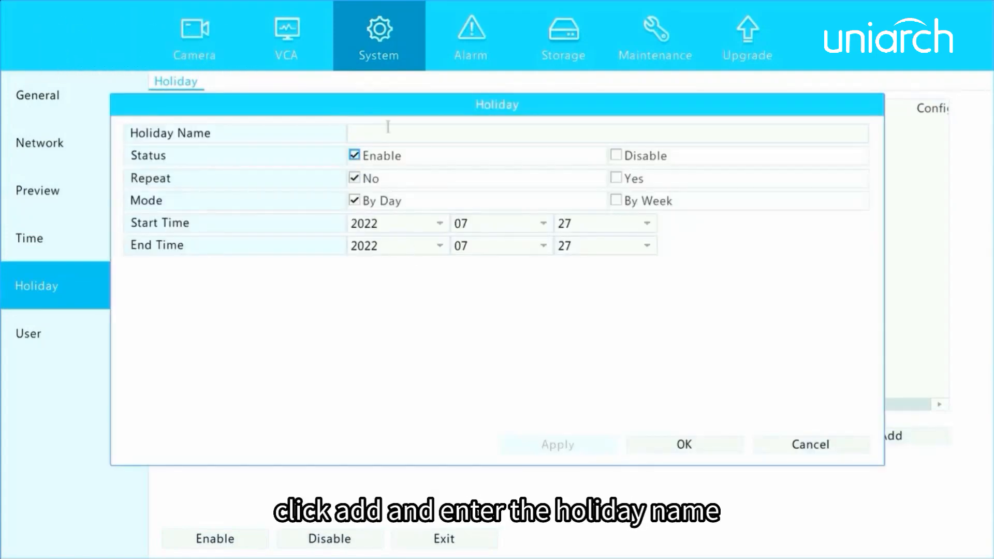
pyautogui.click(368, 138)
pyautogui.write('test')
pyautogui.click(354, 178)
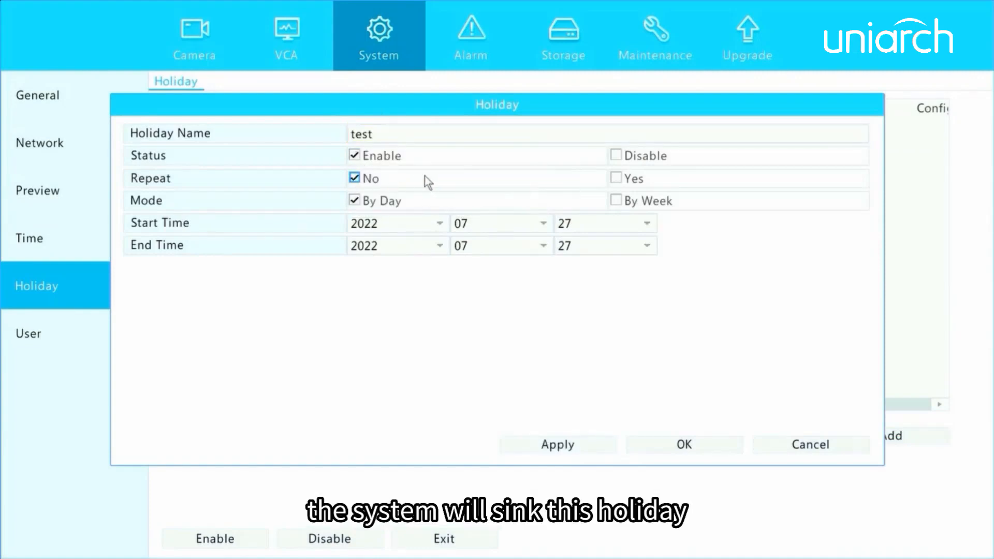
# - Make the holiday non-repeating, By Day, from 2022-07-27 to 2022-11-01, and save it
pyautogui.click(383, 161)
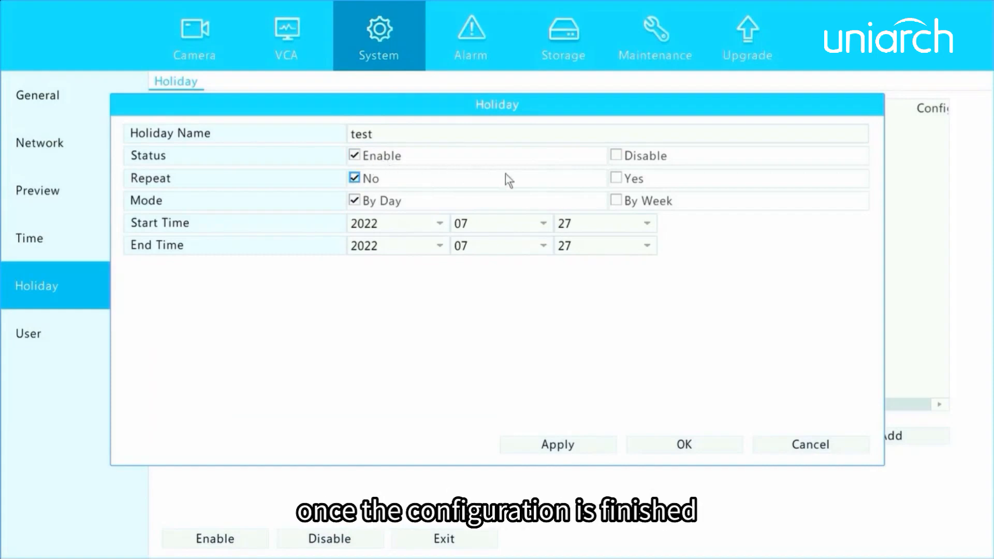
pyautogui.click(616, 179)
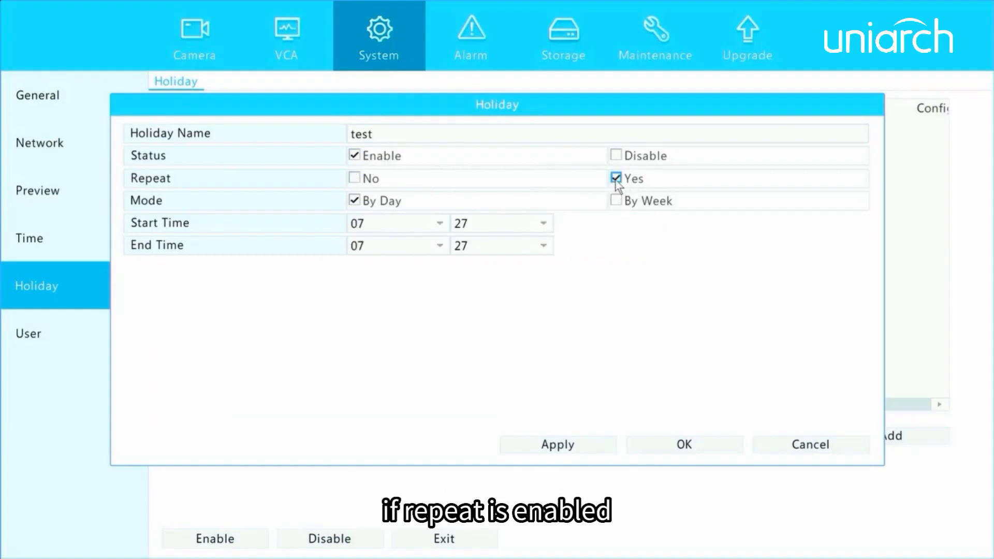
pyautogui.click(356, 179)
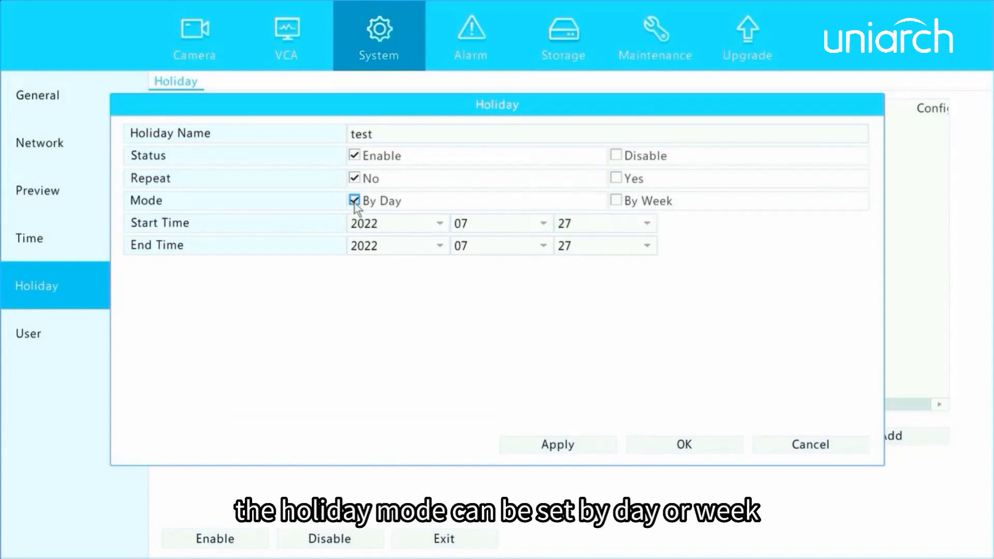
pyautogui.click(615, 201)
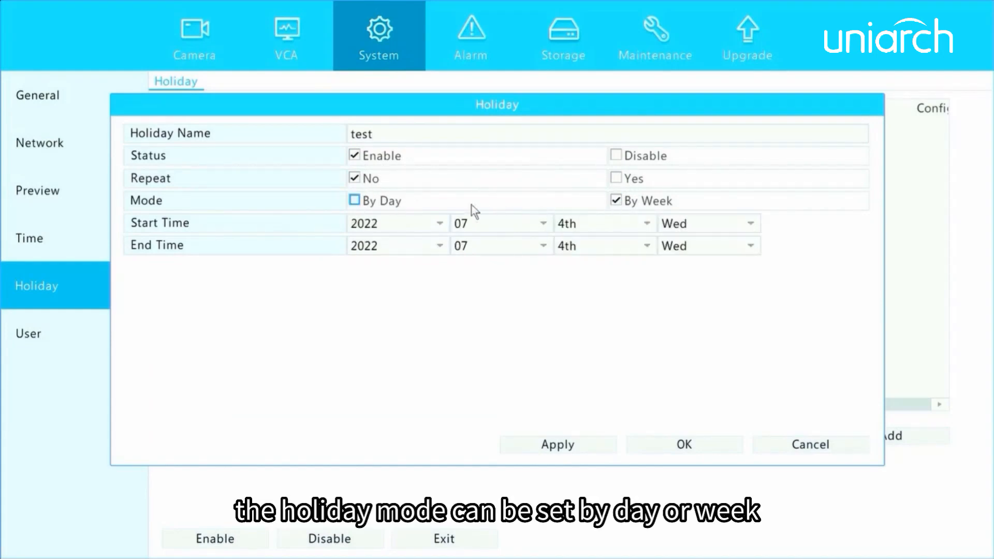
pyautogui.click(355, 201)
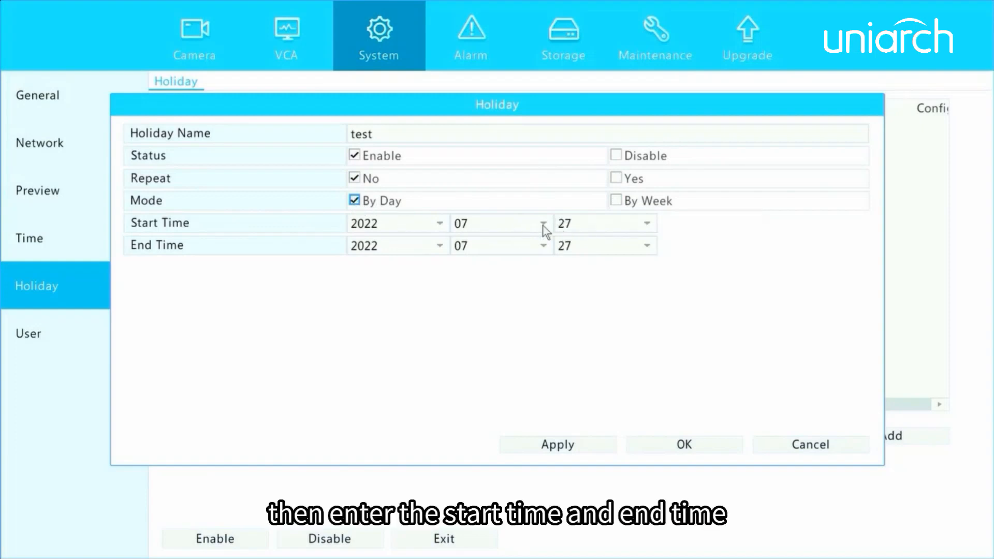
pyautogui.click(544, 246)
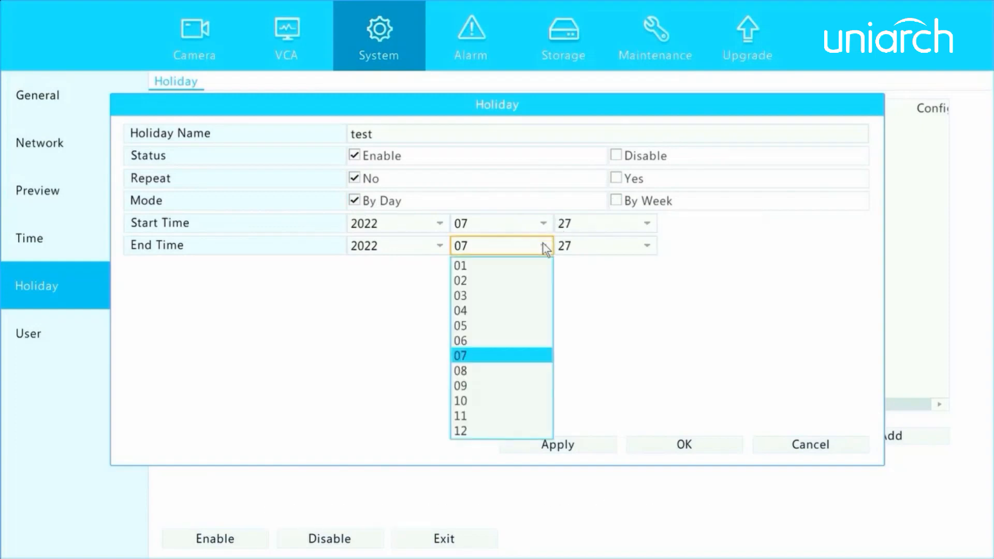
pyautogui.click(468, 414)
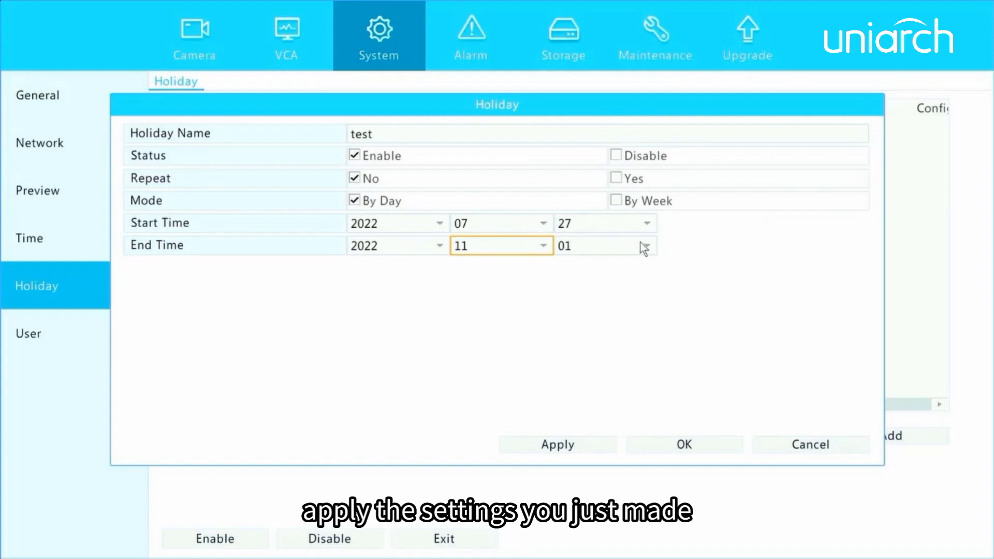
pyautogui.click(540, 444)
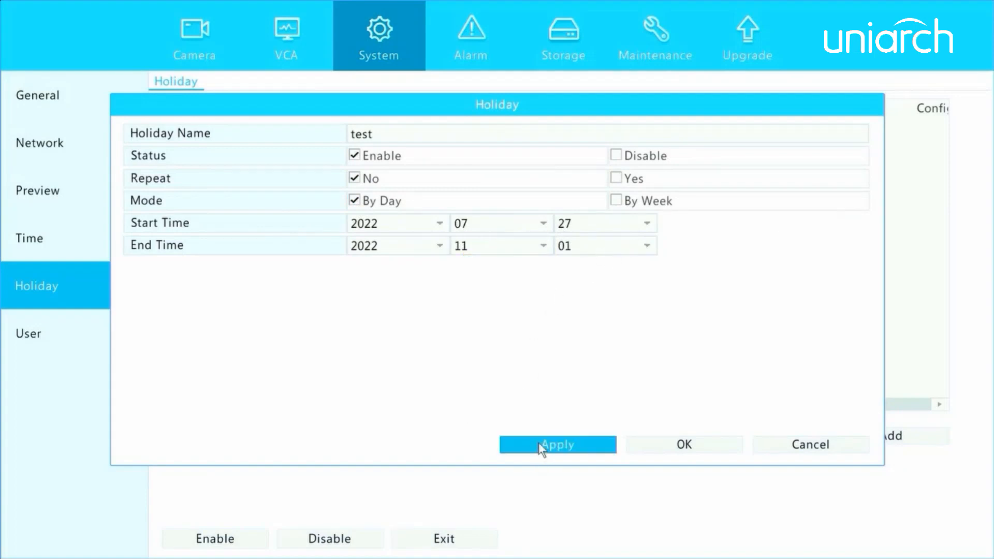
pyautogui.click(686, 449)
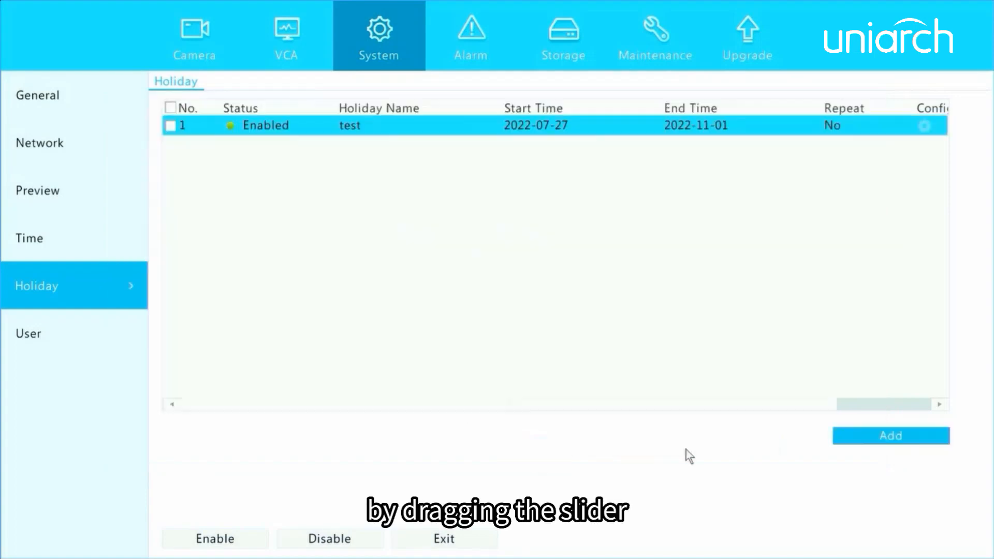
# - Open the delete prompt for the test holiday and cancel, keeping it in the list
pyautogui.moveTo(554, 402); pyautogui.dragTo(684, 402)
pyautogui.click(896, 126)
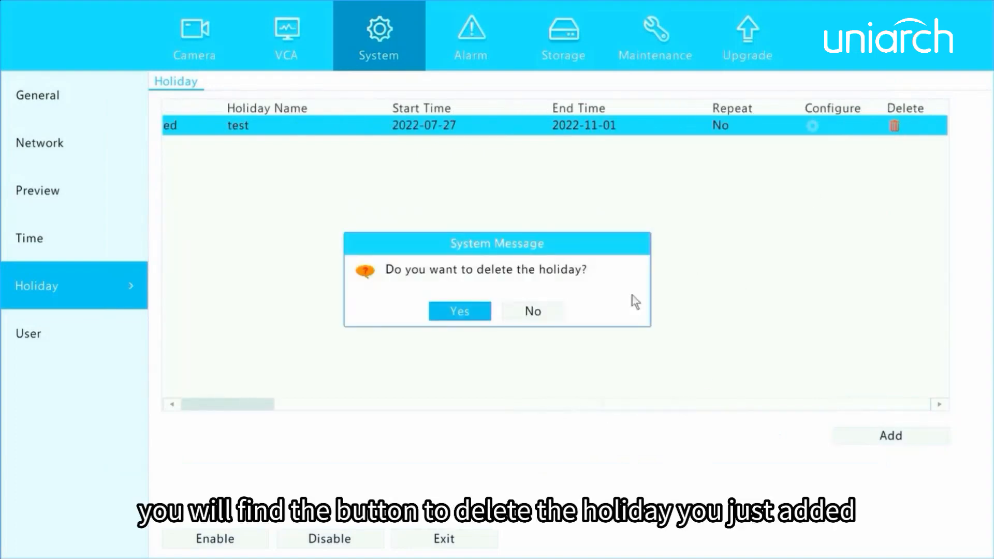
pyautogui.click(544, 316)
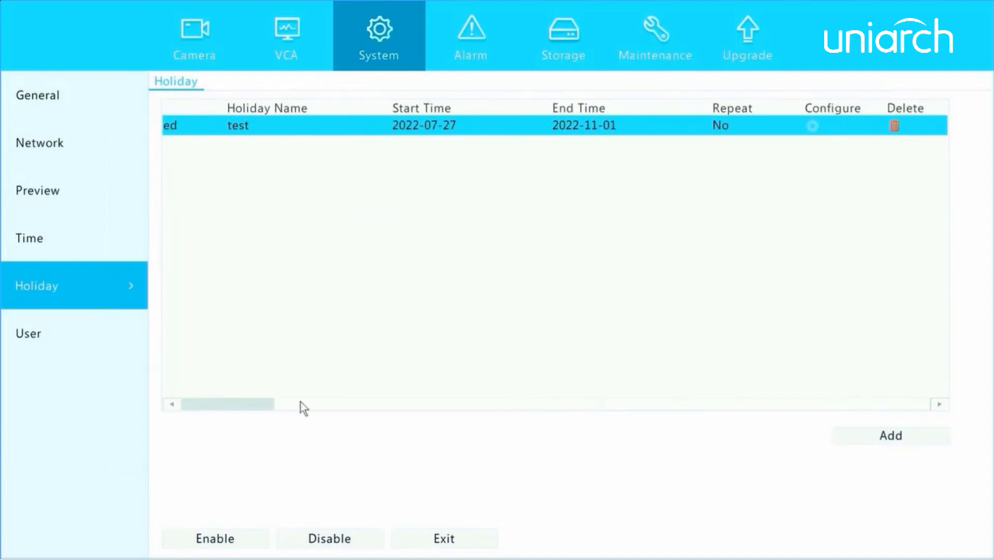
pyautogui.moveTo(300, 402); pyautogui.dragTo(178, 408)
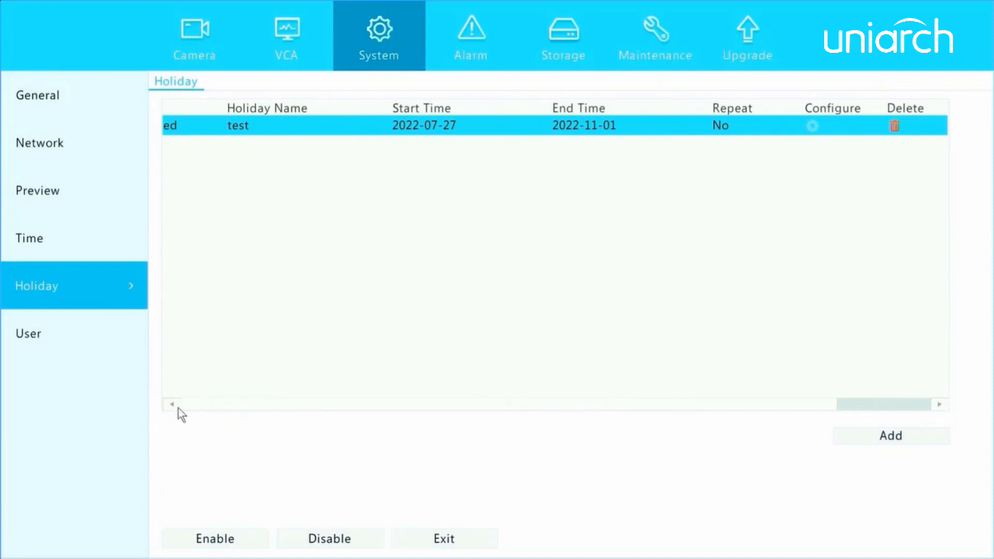
# - Start a new user account from the User list, entering a username and choosing the Guest type
pyautogui.click(51, 343)
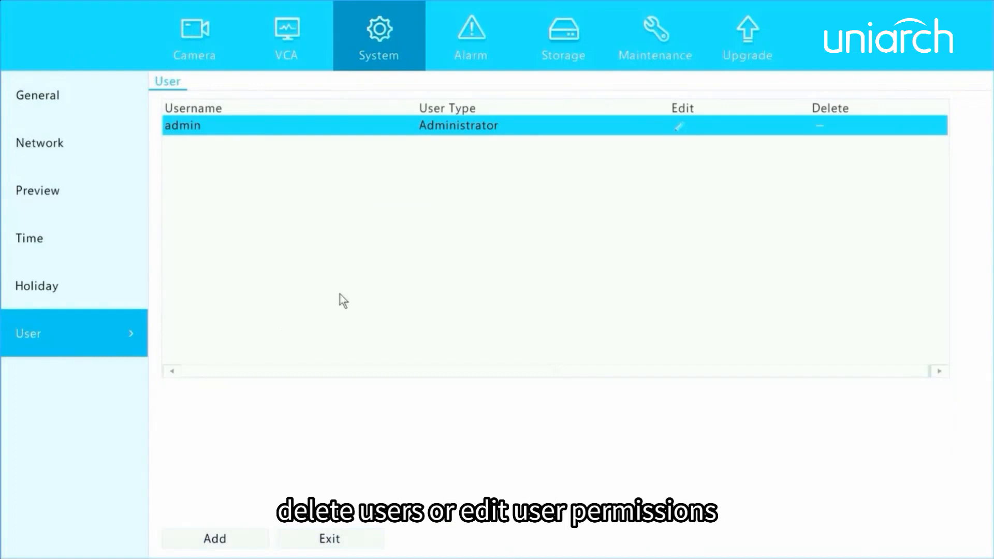
pyautogui.click(229, 539)
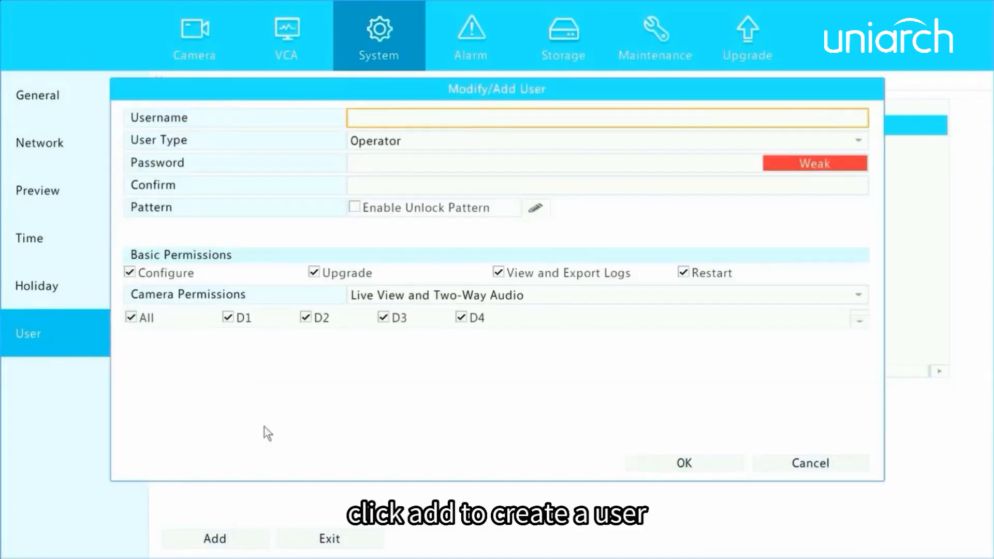
pyautogui.click(375, 112)
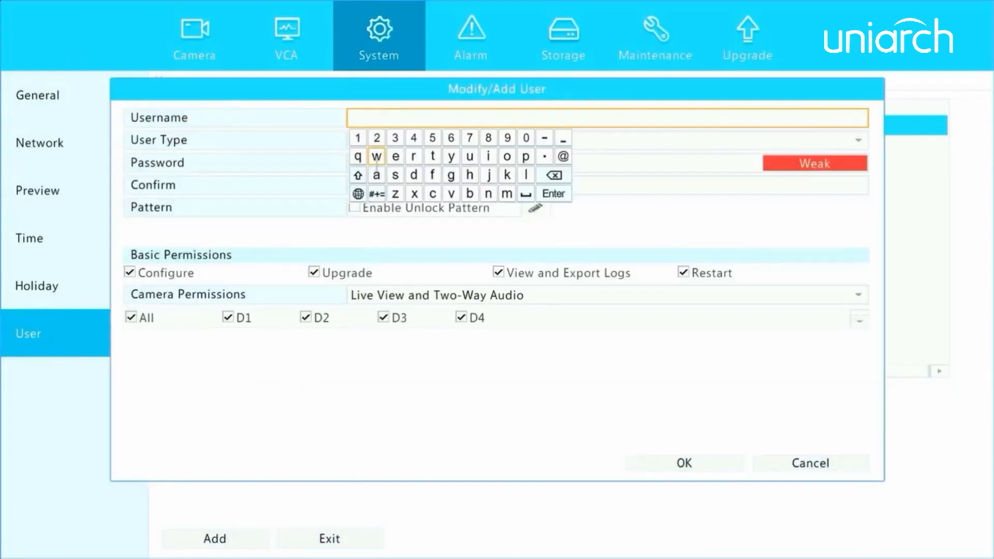
pyautogui.click(358, 138)
pyautogui.click(553, 194)
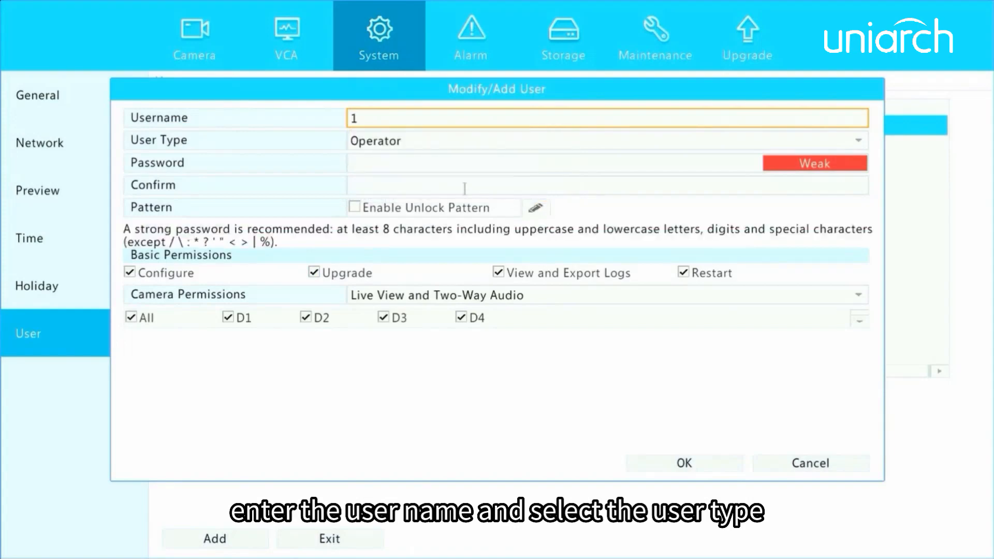
pyautogui.click(407, 140)
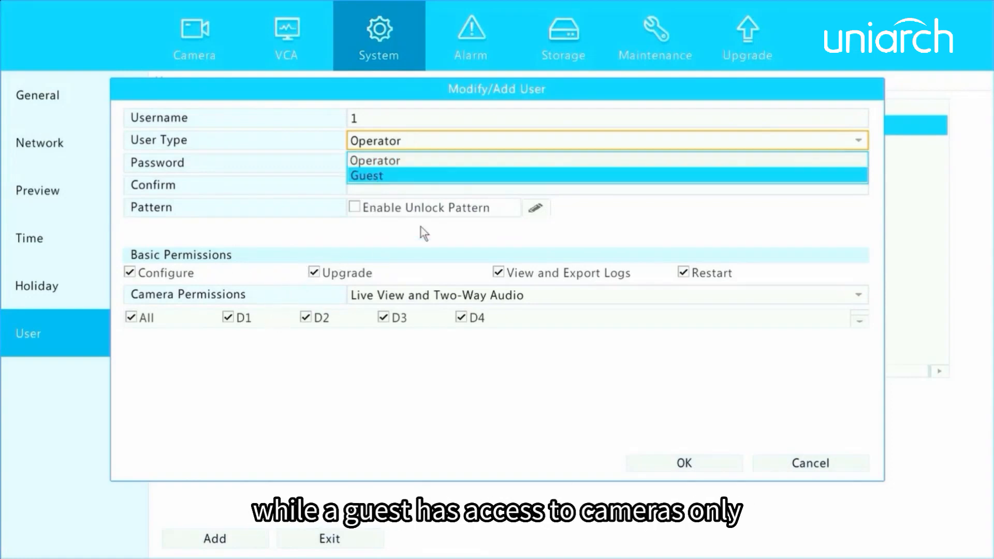
pyautogui.click(426, 175)
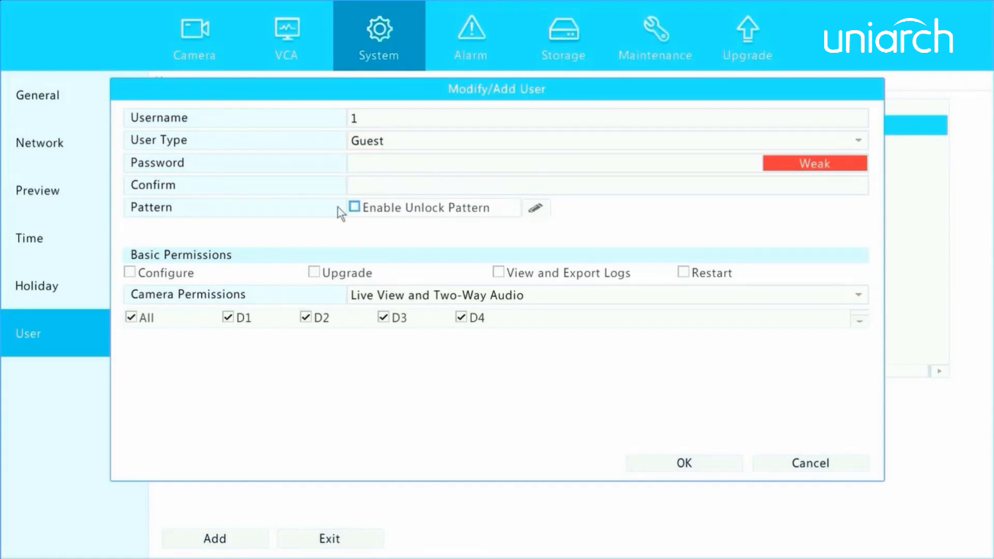
# - Grant the Guest user Upgrade permission, remove its camera D2 access, and set its password
pyautogui.click(314, 273)
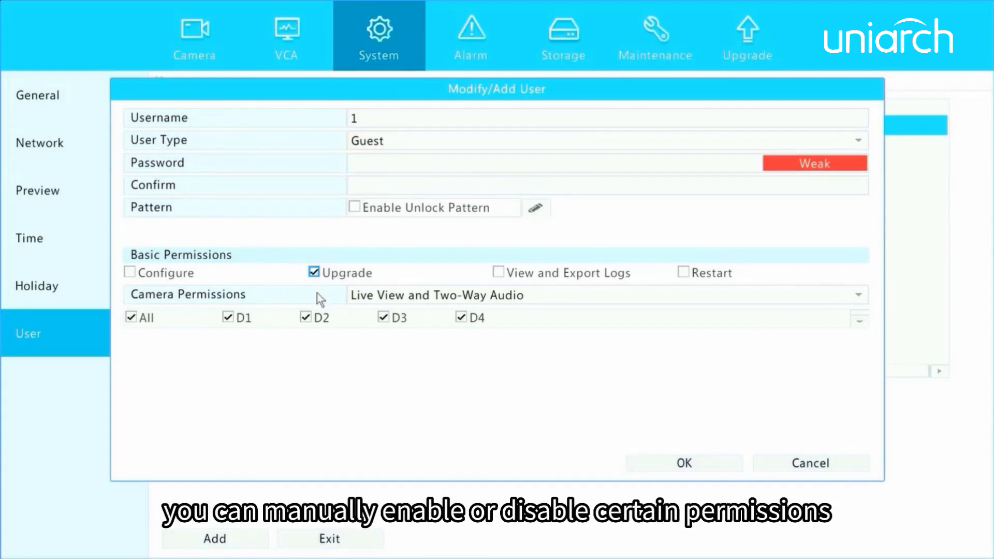
pyautogui.click(306, 321)
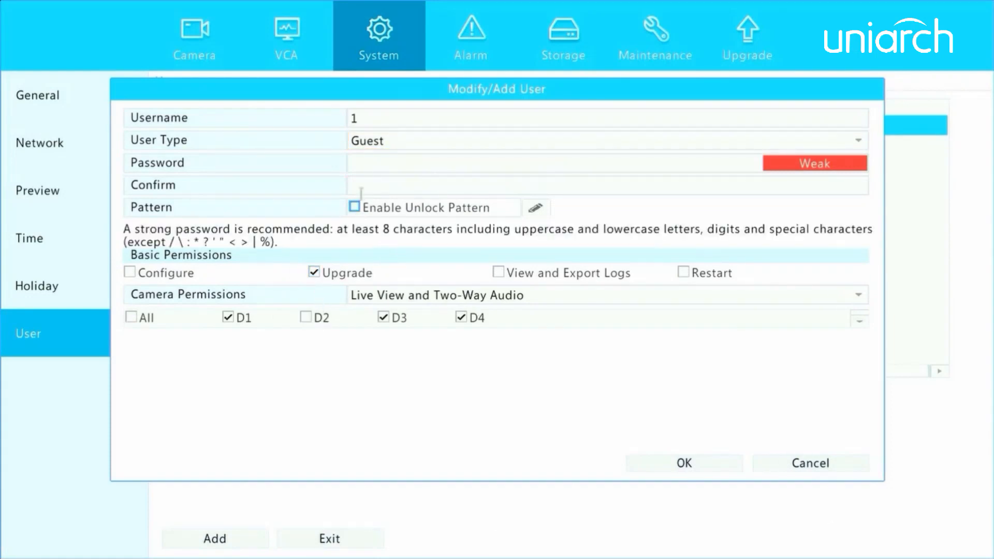
pyautogui.click(369, 165)
pyautogui.click(360, 185)
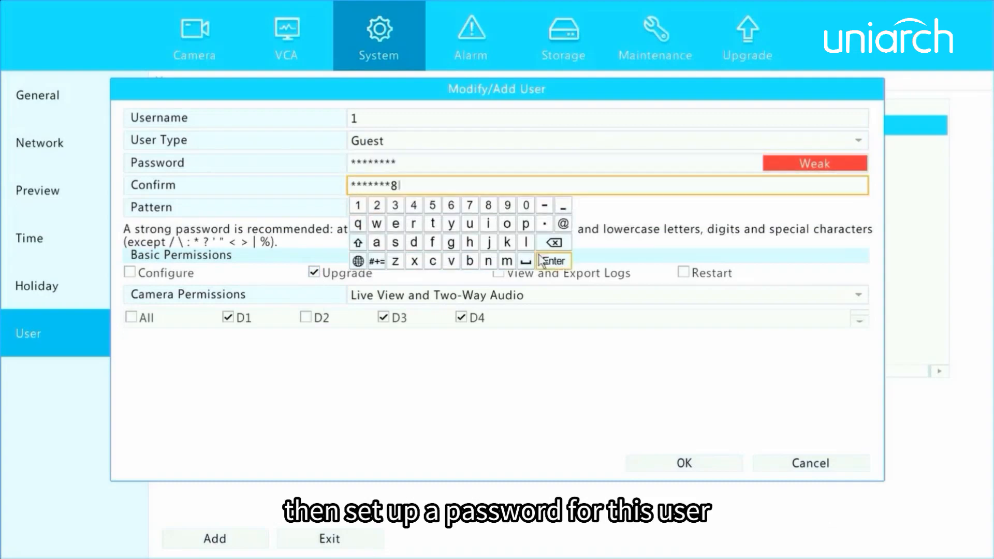
pyautogui.click(554, 261)
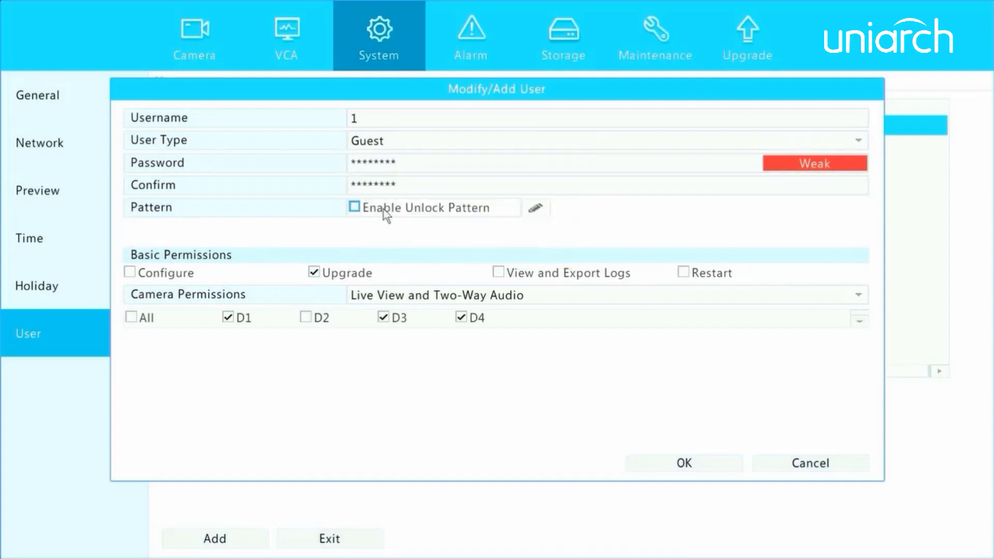
# - Enable and draw a confirmed unlock pattern for the Guest user, then save the account
pyautogui.click(354, 208)
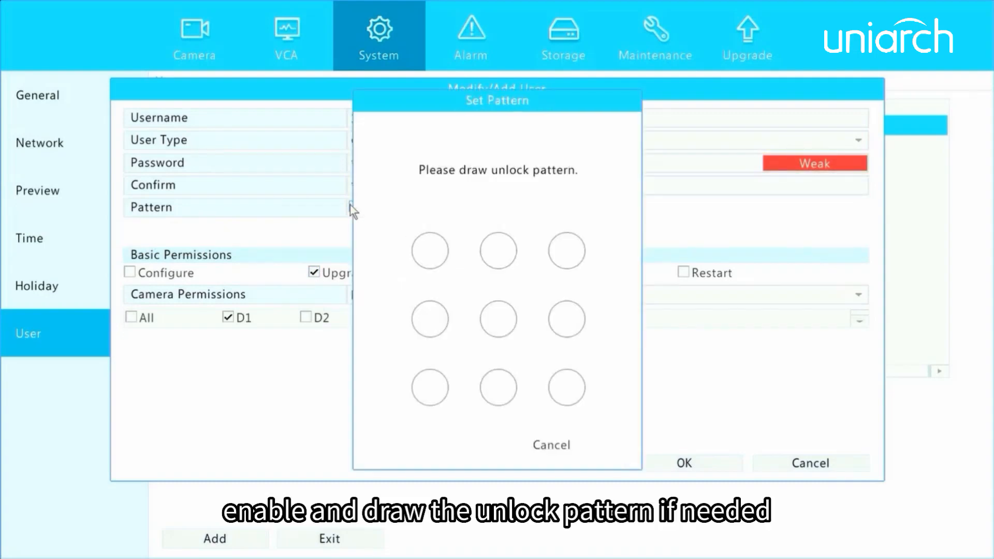
pyautogui.moveTo(435, 244)
pyautogui.mouseDown()
pyautogui.moveTo(433, 413)
pyautogui.moveTo(528, 406)
pyautogui.moveTo(563, 392)
pyautogui.mouseUp()
pyautogui.moveTo(431, 275)
pyautogui.mouseDown()
pyautogui.moveTo(433, 391)
pyautogui.moveTo(567, 388)
pyautogui.mouseUp()
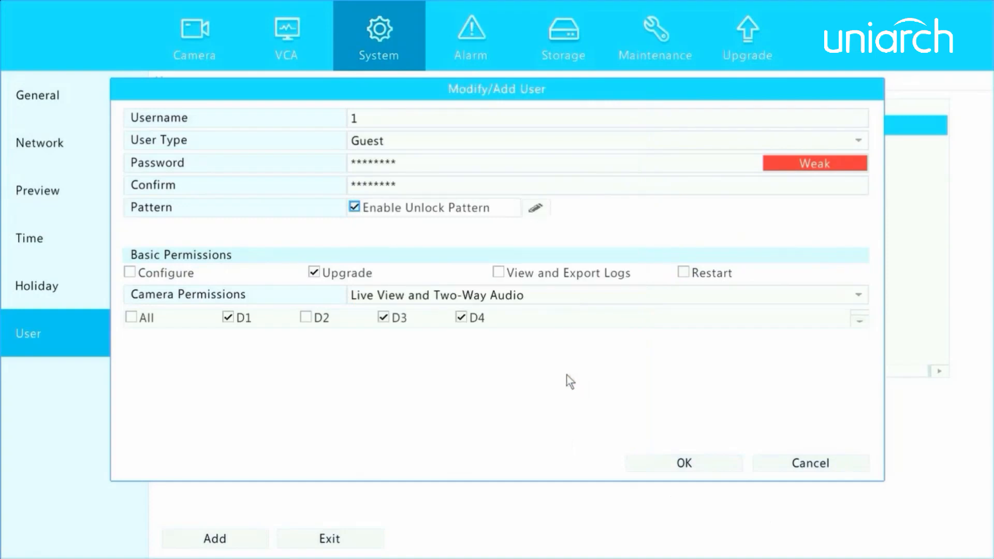
pyautogui.click(672, 464)
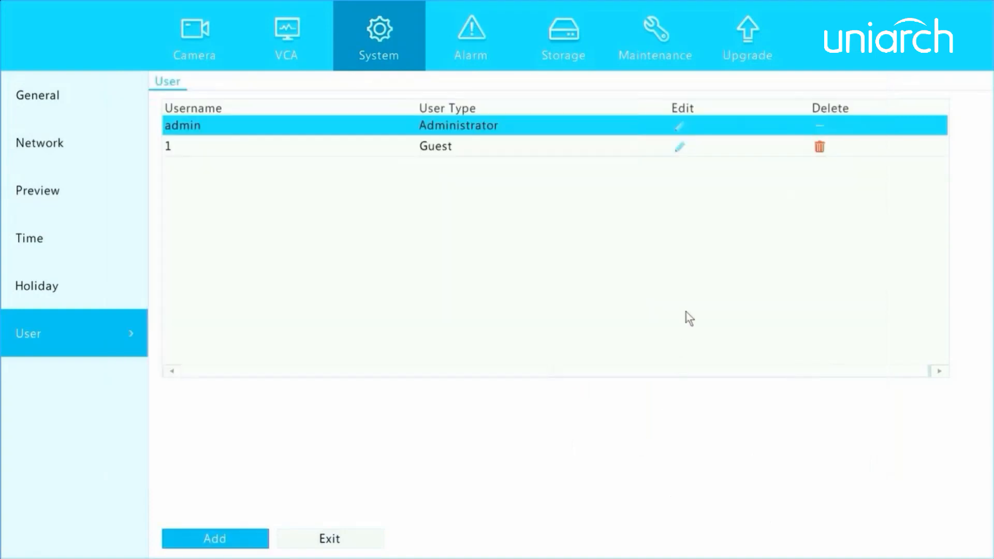
# - Delete the Guest user so only the admin Administrator account remains
pyautogui.click(679, 149)
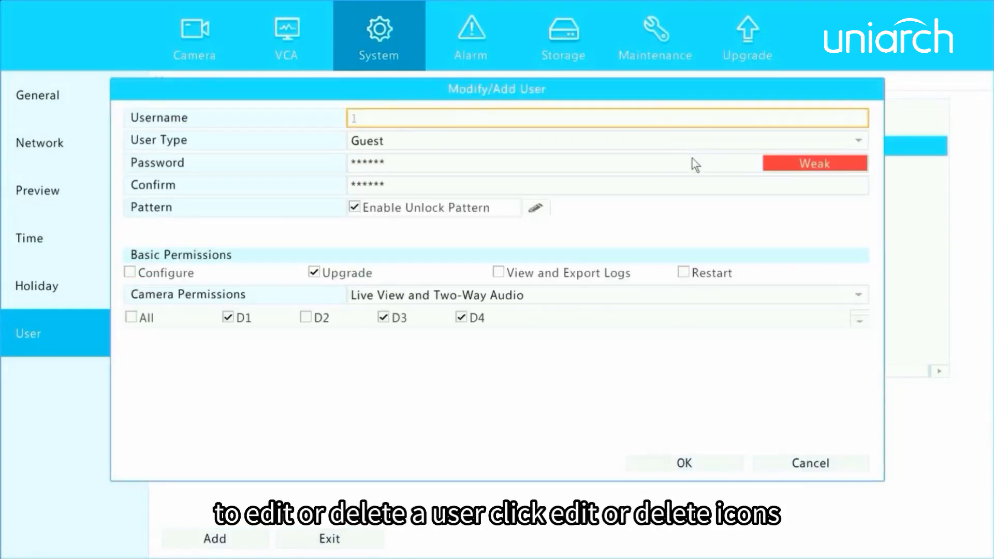
pyautogui.click(808, 463)
pyautogui.click(820, 147)
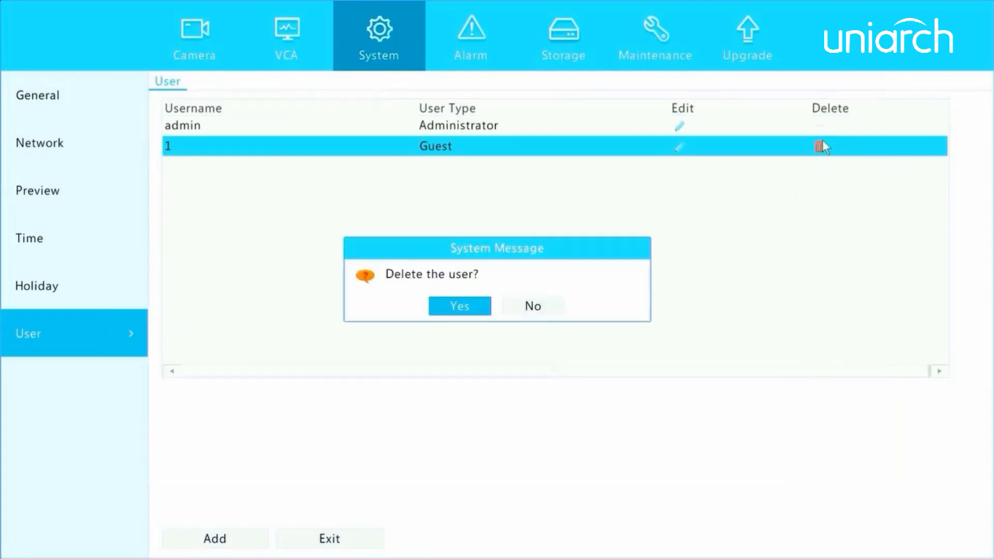
pyautogui.click(485, 308)
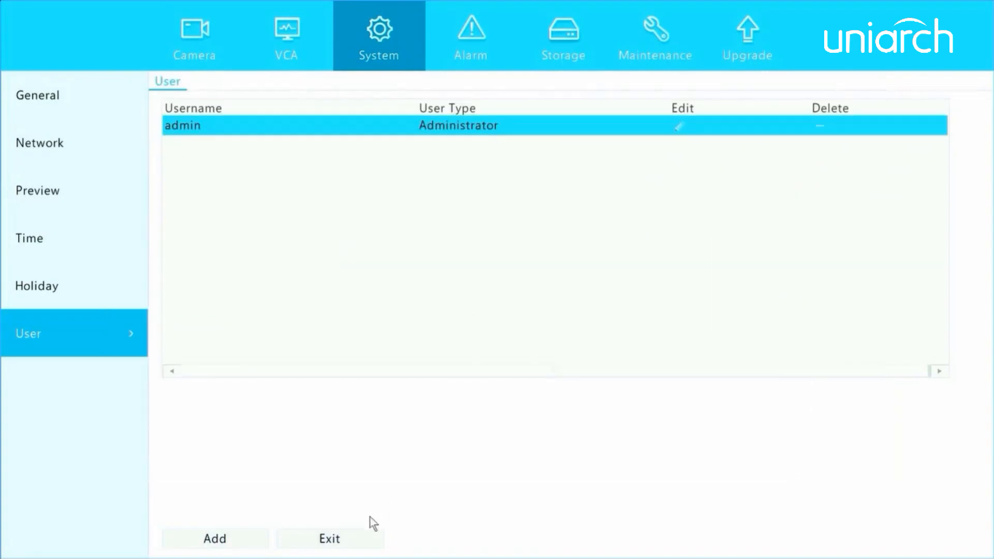